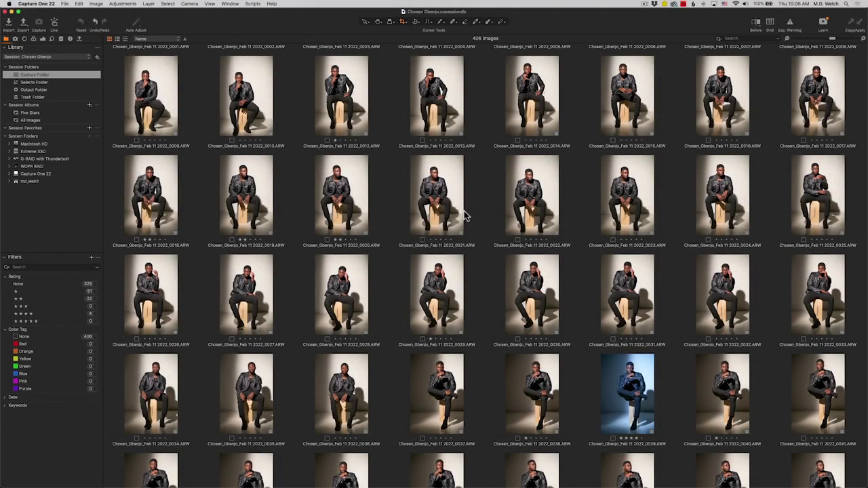
Switch to Lightroom Classic for comparison, then come back to Capture One.
{"action": "key", "text": "super+Tab"}
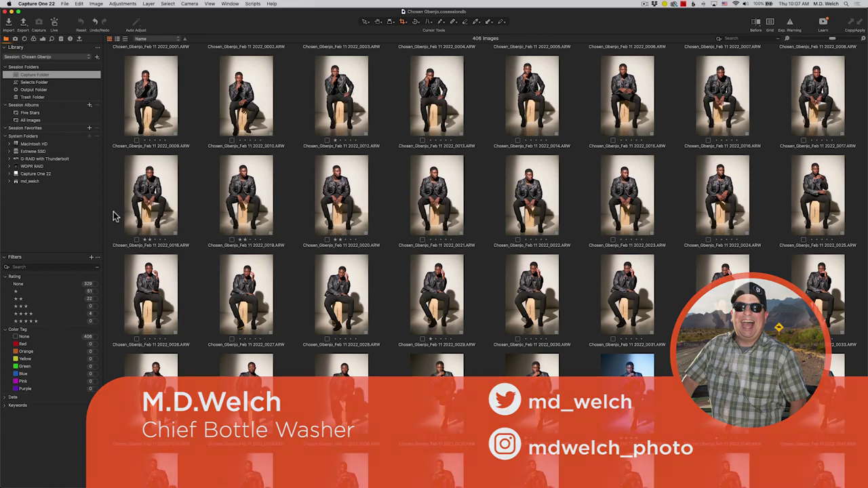
{"action": "key", "text": "super+Tab"}
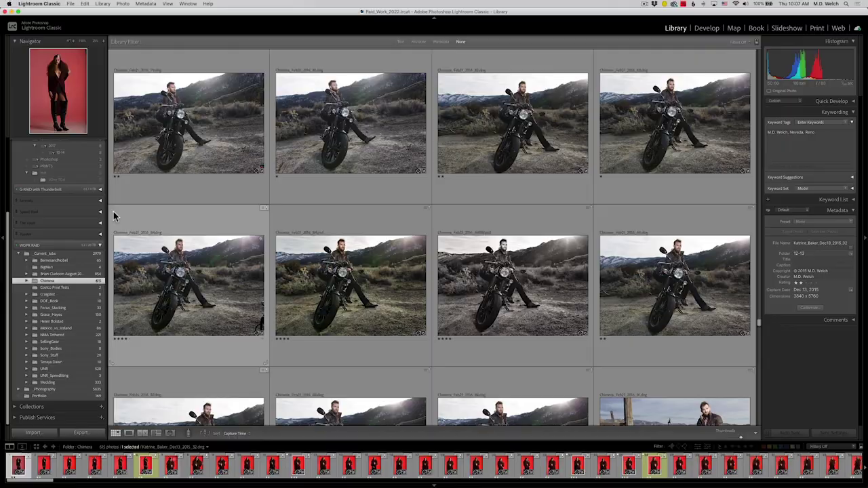
{"action": "key", "text": "super+Tab"}
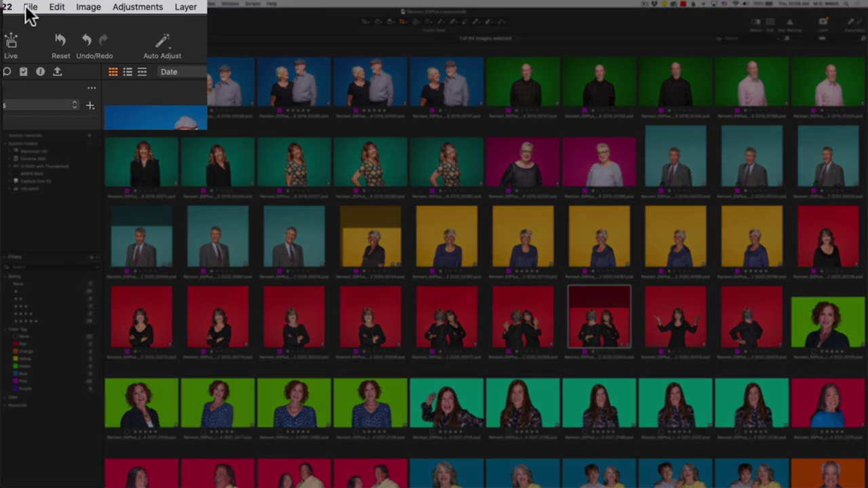
Open the File menu to see the new catalog and session options.
{"action": "left_click", "coordinate": [31, 14]}
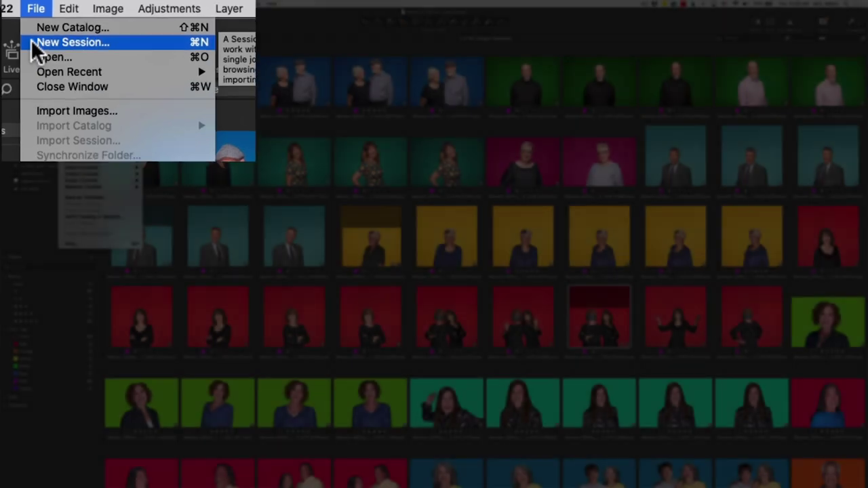
Dismiss the File menu unchanged and bring Lightroom Classic's Chimera library forward.
{"action": "key", "text": "Escape"}
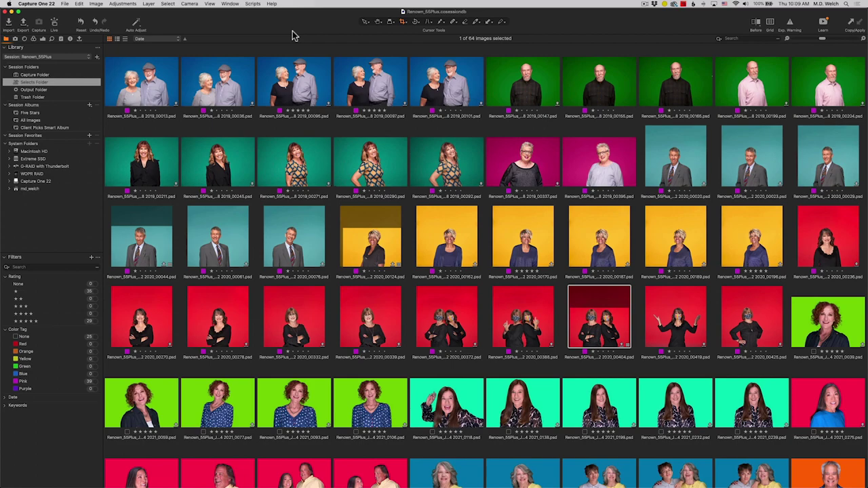
{"action": "key", "text": "super+Tab"}
{"action": "key", "text": "super+Tab"}
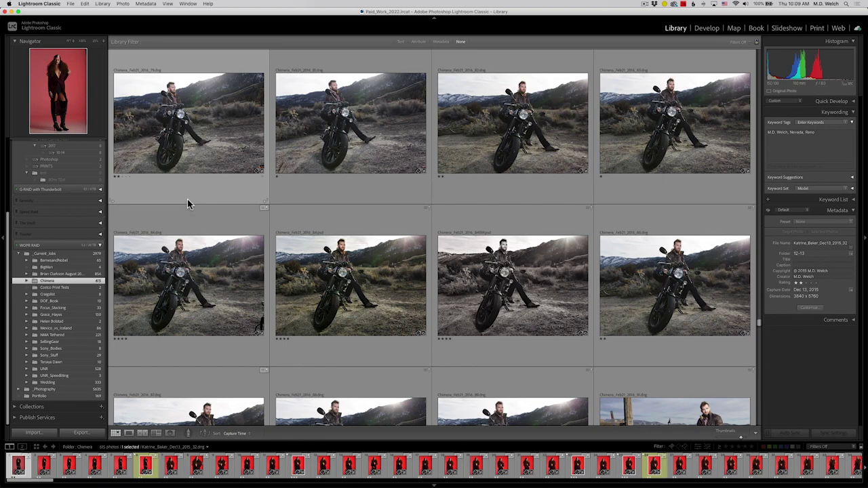
Bring up the macOS list of open applications from Lightroom Classic.
{"action": "key", "text": "super+Tab"}
{"action": "key", "text": "super+Tab"}
{"action": "key", "text": "super+Tab"}
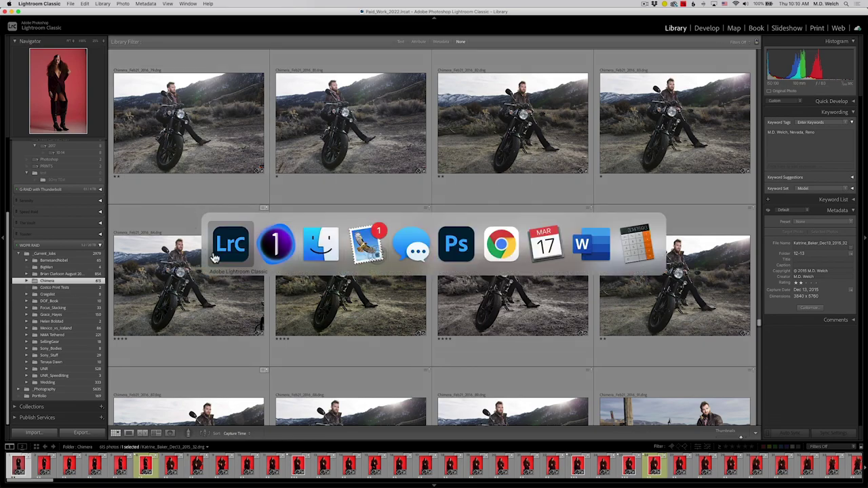
Pick Capture One in the app switcher to return to the Renown_55Plus portraits.
{"action": "left_click", "coordinate": [277, 247]}
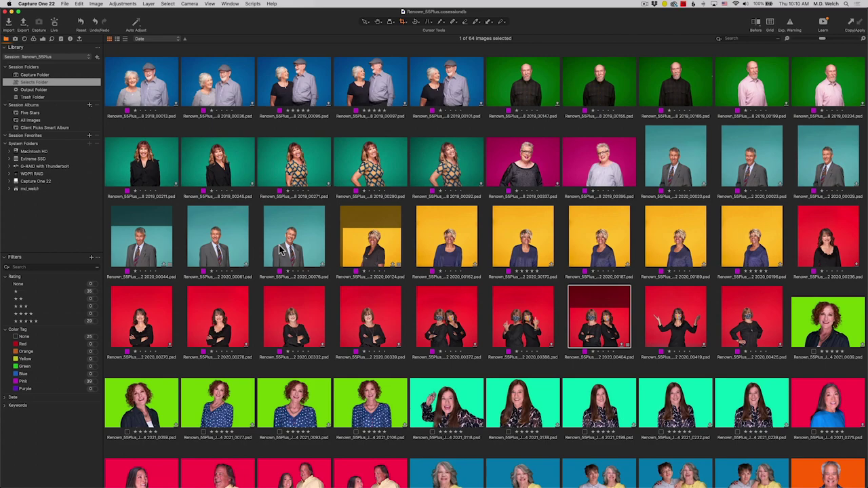
Start a new session and review its Selects and Trash subfolder names.
{"action": "left_click", "coordinate": [64, 4]}
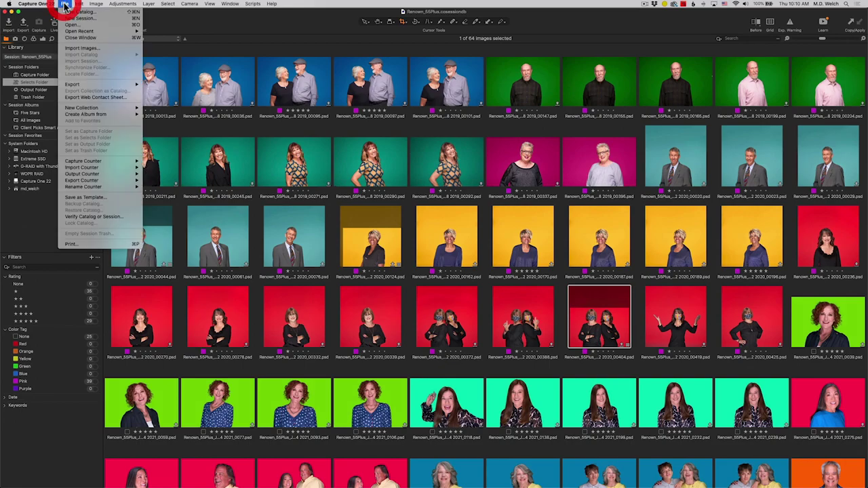
{"action": "left_click", "coordinate": [68, 18]}
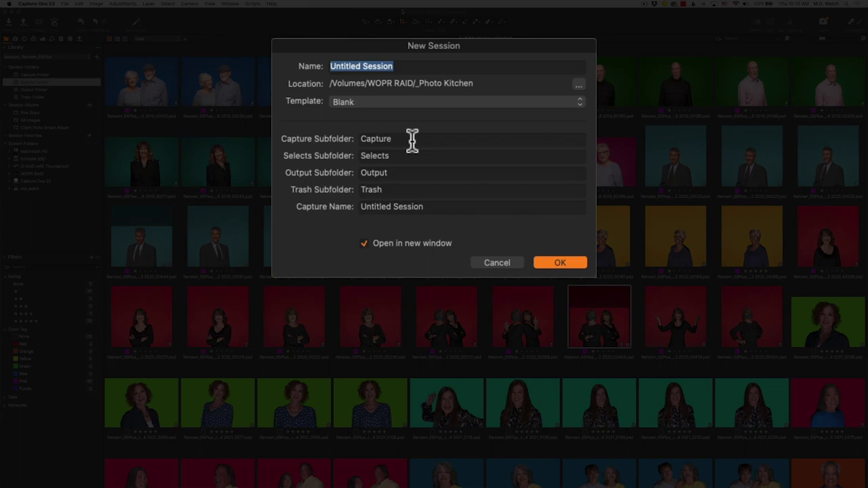
{"action": "left_click", "coordinate": [377, 159]}
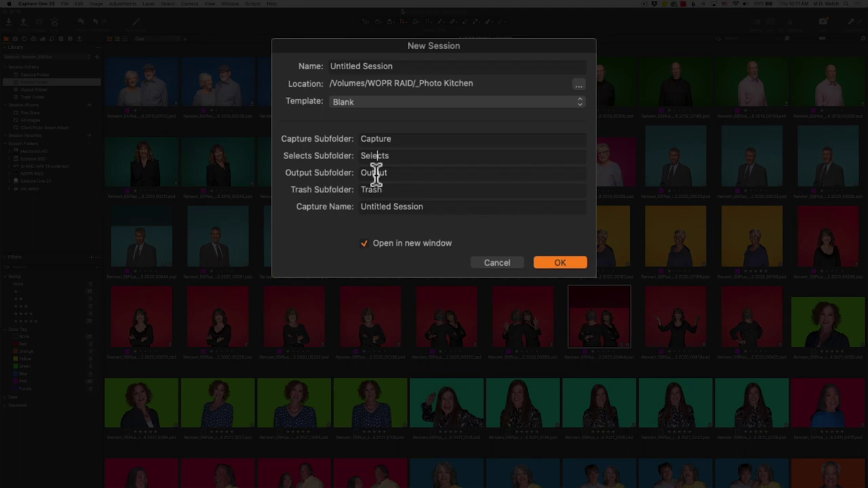
{"action": "left_click", "coordinate": [379, 188]}
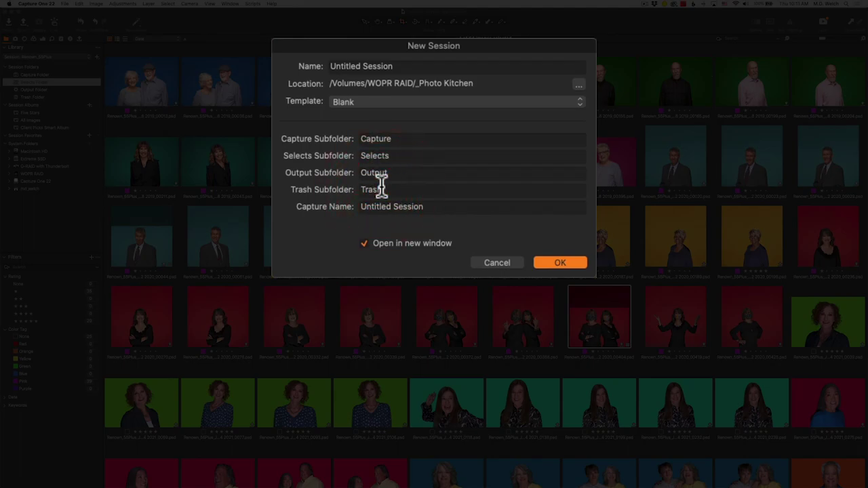
Name the session CP1 Vs LRC and select LRC in the capture name.
{"action": "left_click", "coordinate": [373, 65]}
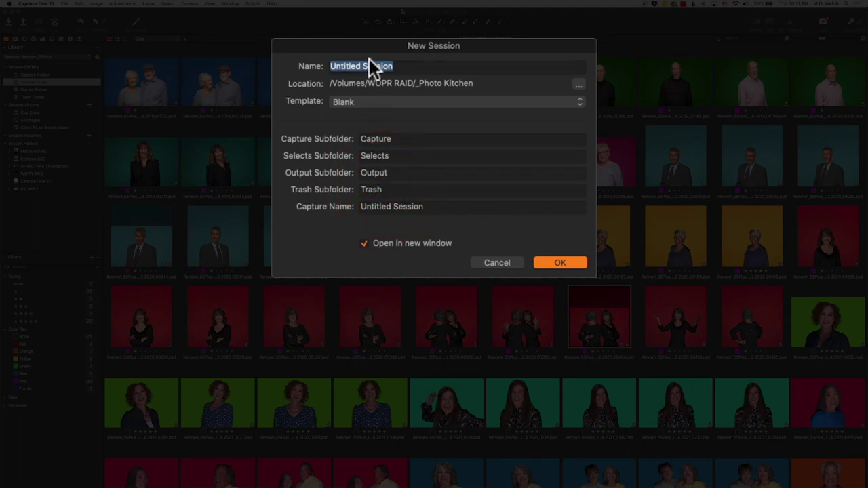
{"action": "type", "text": "CP"}
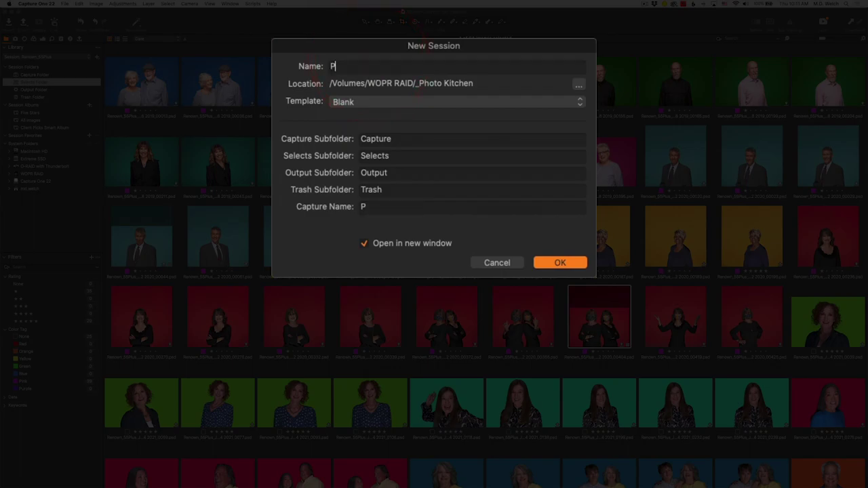
{"action": "type", "text": "1 Vs LRC"}
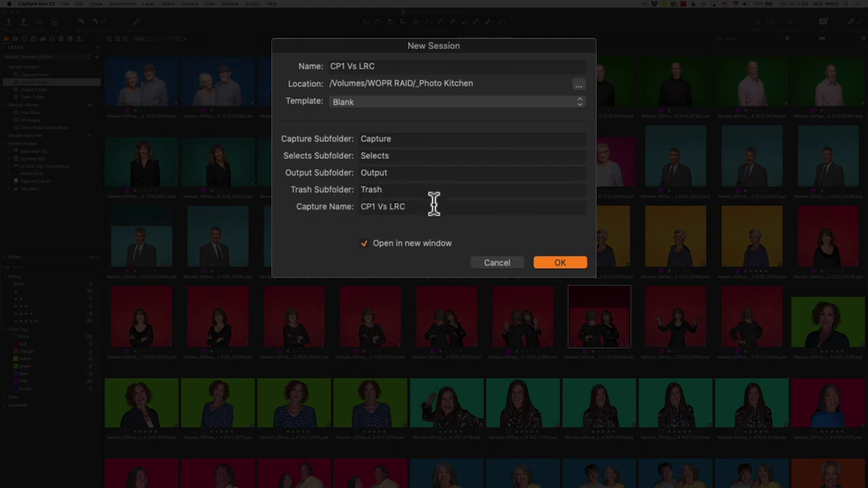
{"action": "double_click", "coordinate": [409, 207]}
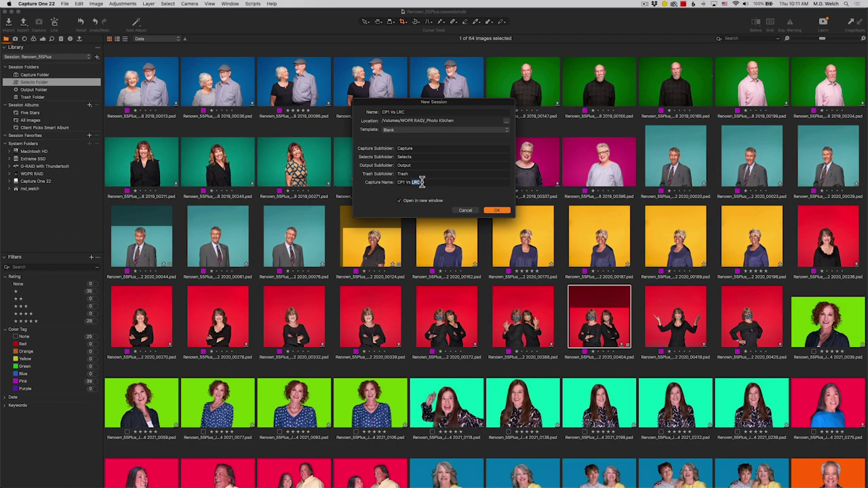
{"action": "key", "text": "super+Tab"}
{"action": "key", "text": "super+Tab"}
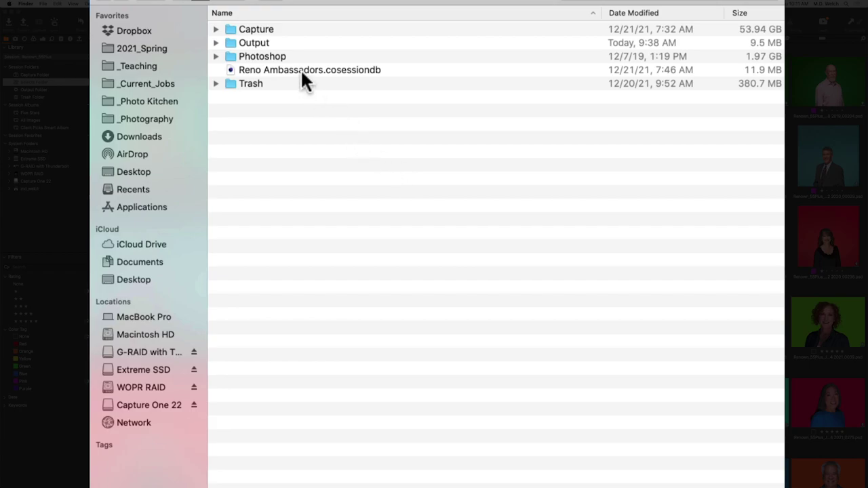
In Finder, expand and collapse the Capture, Output, Photoshop and Trash folders of Reno Ambassadors.
{"action": "left_click", "coordinate": [215, 29]}
{"action": "left_click", "coordinate": [215, 29]}
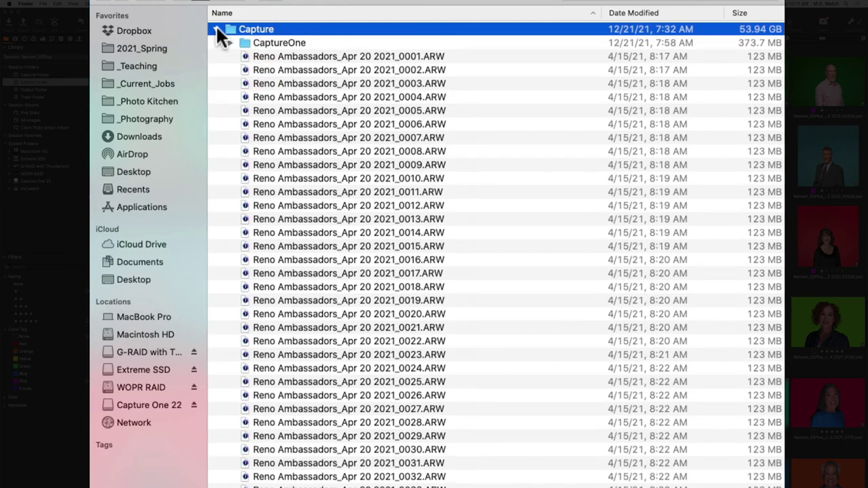
{"action": "left_click", "coordinate": [215, 29]}
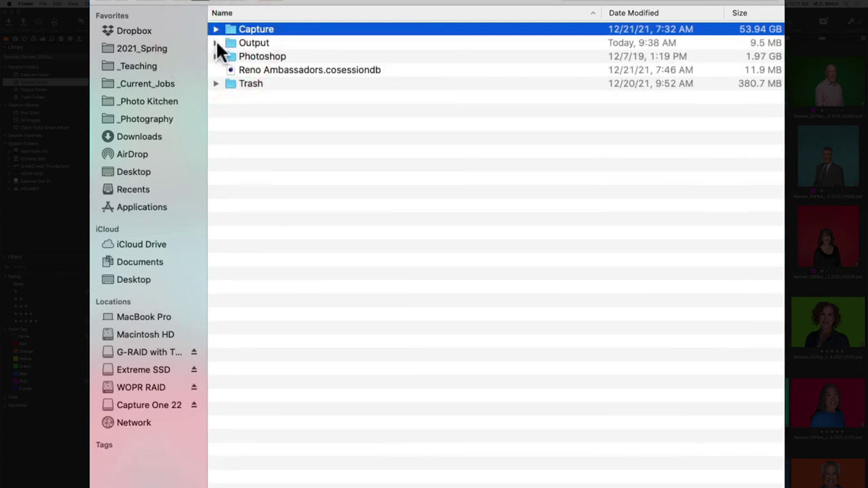
{"action": "left_click", "coordinate": [215, 42]}
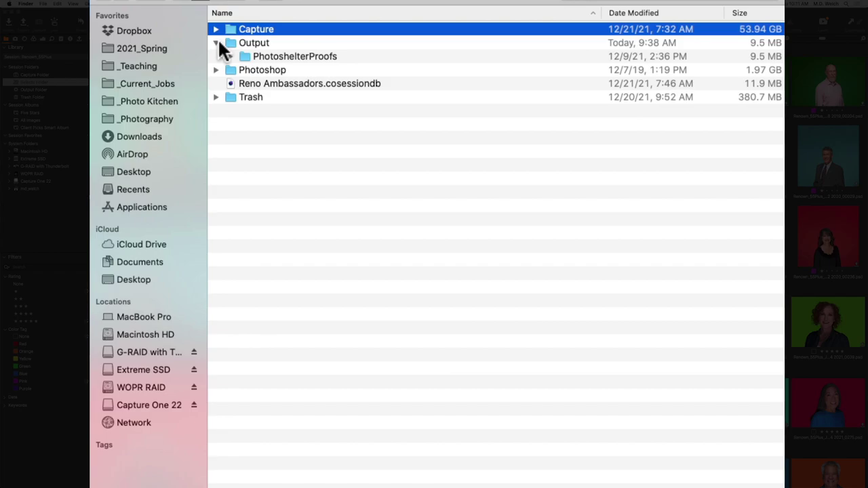
{"action": "left_click", "coordinate": [217, 42]}
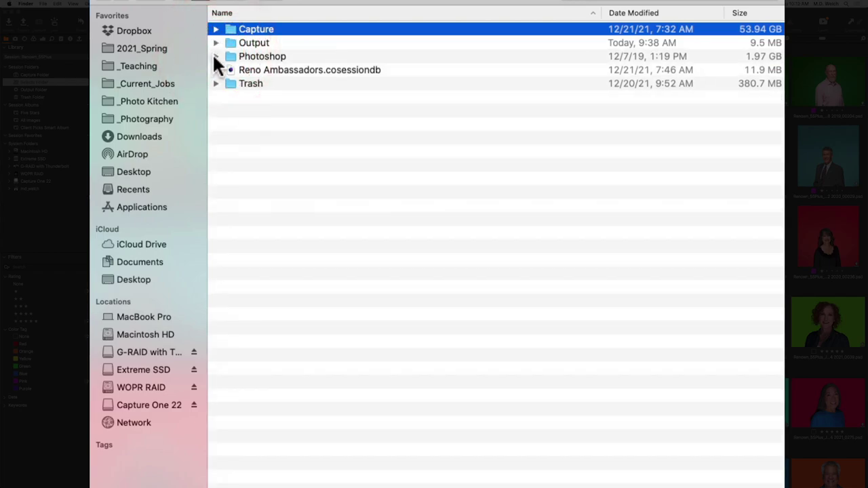
{"action": "left_click", "coordinate": [216, 56]}
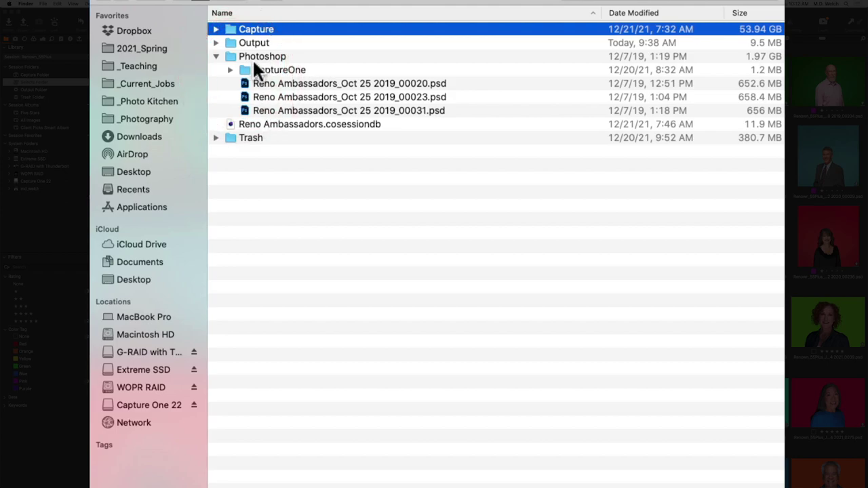
{"action": "left_click", "coordinate": [215, 54]}
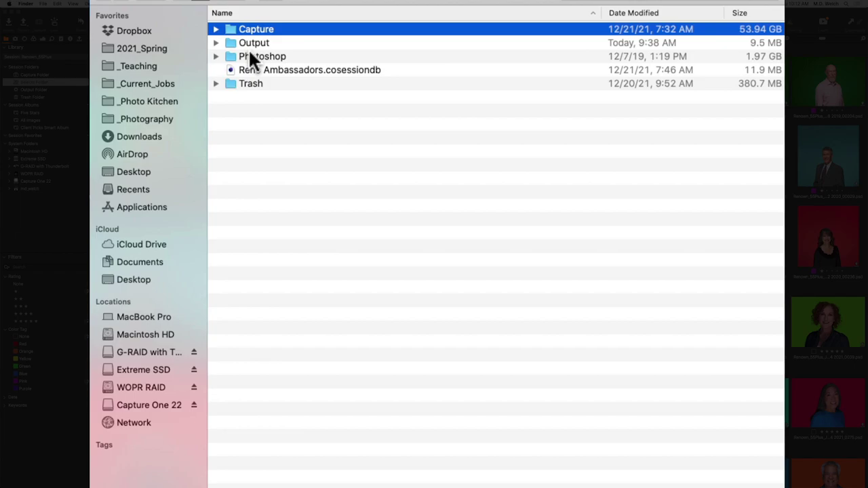
{"action": "left_click", "coordinate": [215, 83]}
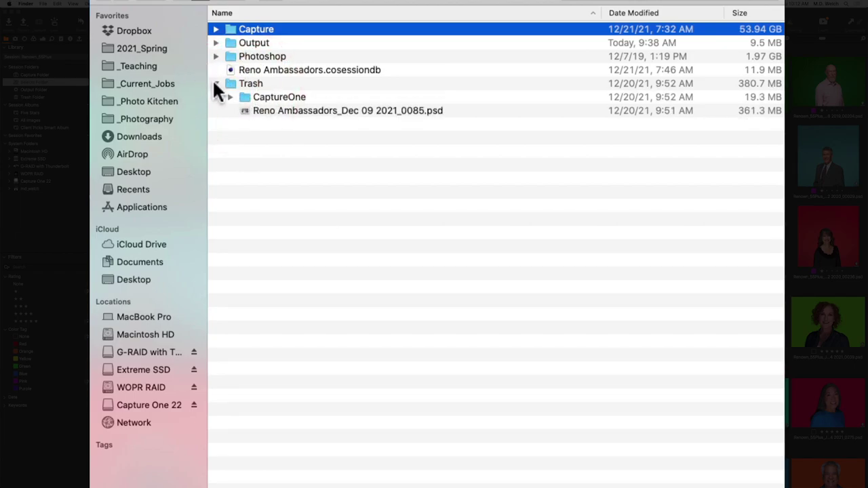
{"action": "left_click", "coordinate": [216, 83]}
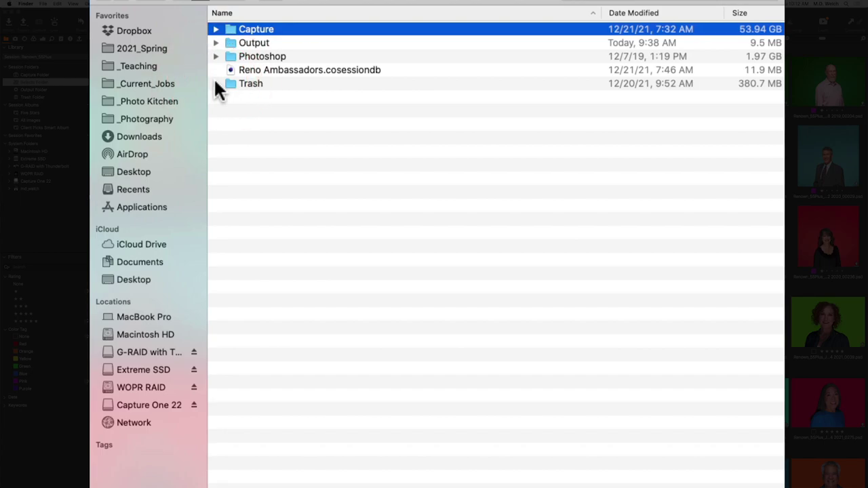
{"action": "left_click", "coordinate": [258, 31]}
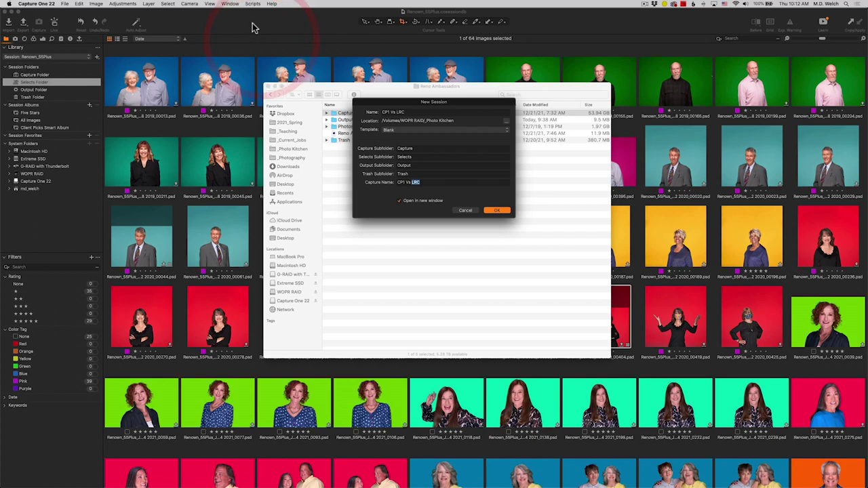
Cancel the new session and browse the Capture Folder's 168 and Selects folder's 64 images.
{"action": "left_click", "coordinate": [465, 211]}
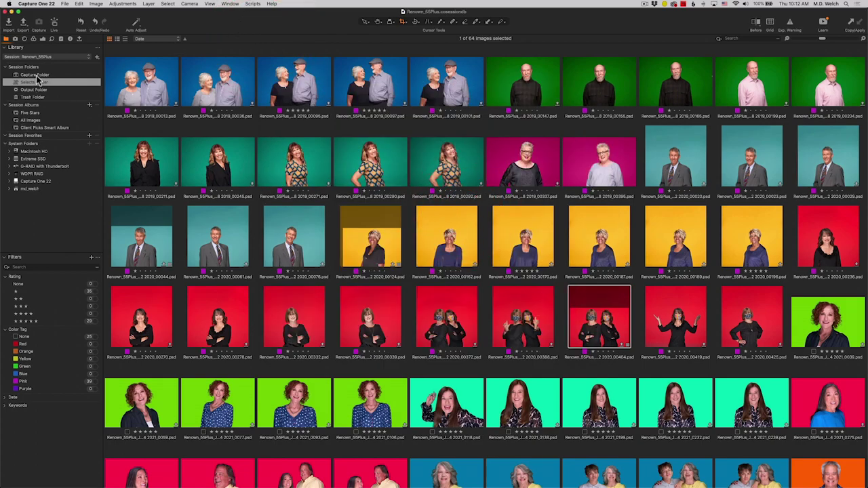
{"action": "left_click", "coordinate": [35, 75]}
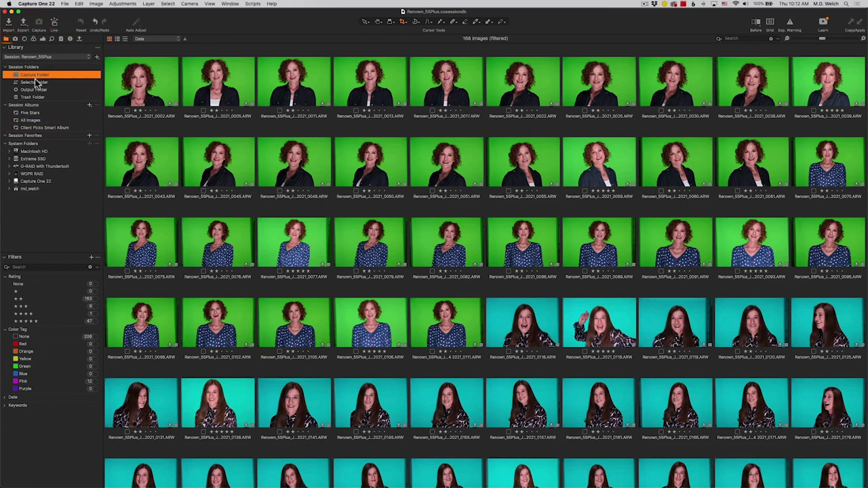
{"action": "left_click", "coordinate": [35, 82]}
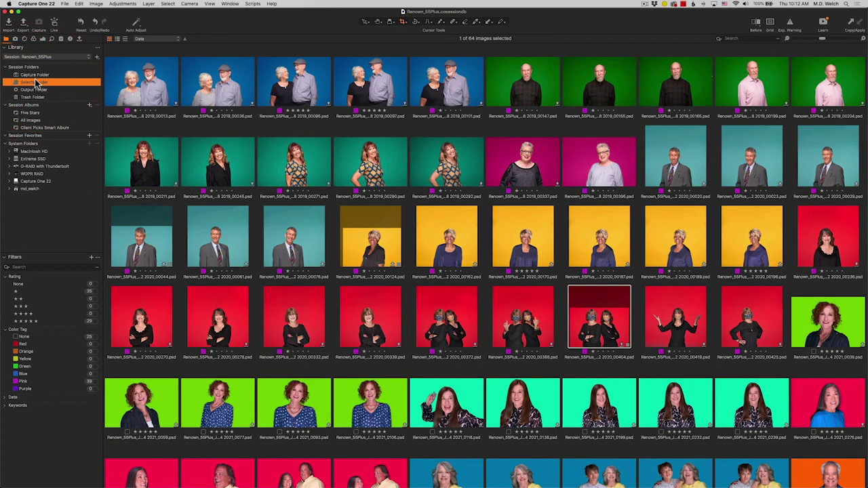
{"action": "left_click", "coordinate": [35, 75]}
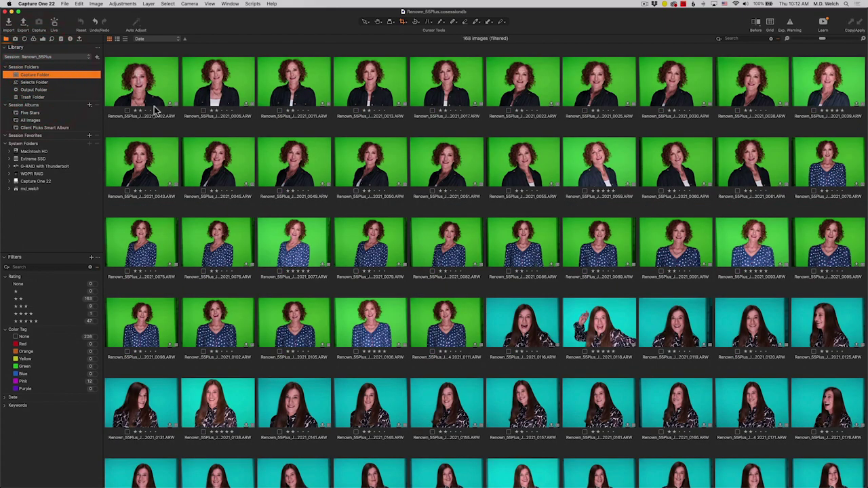
{"action": "right_click", "coordinate": [143, 75]}
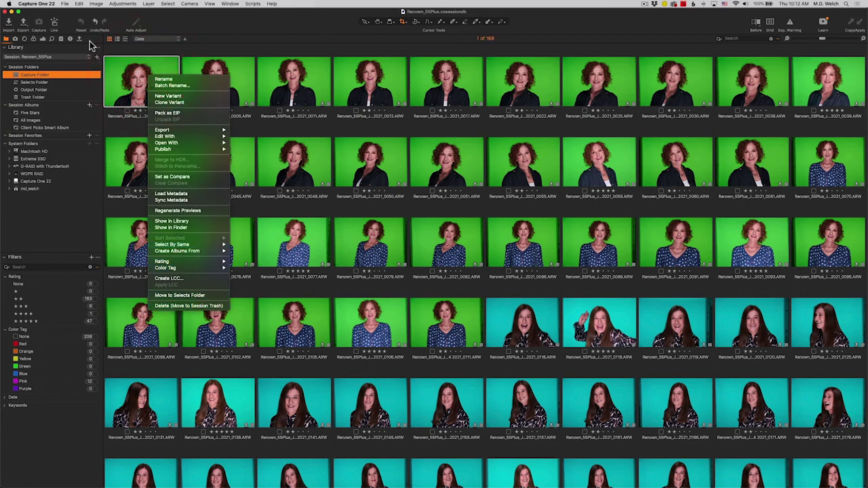
{"action": "left_click", "coordinate": [129, 49]}
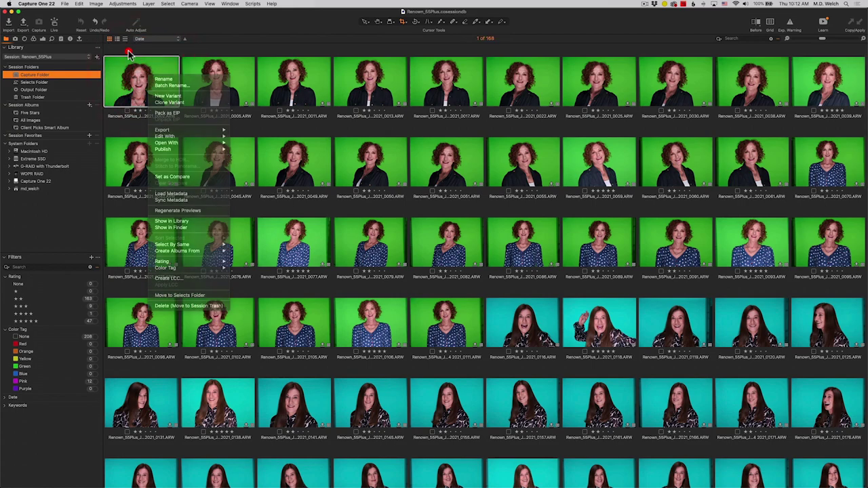
{"action": "left_click", "coordinate": [52, 82]}
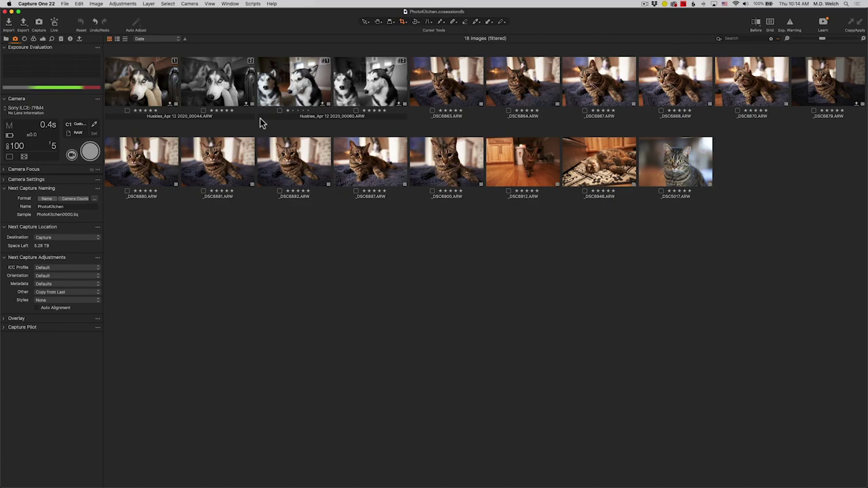
{"action": "key", "text": "super+Tab"}
{"action": "key", "text": "super+Tab"}
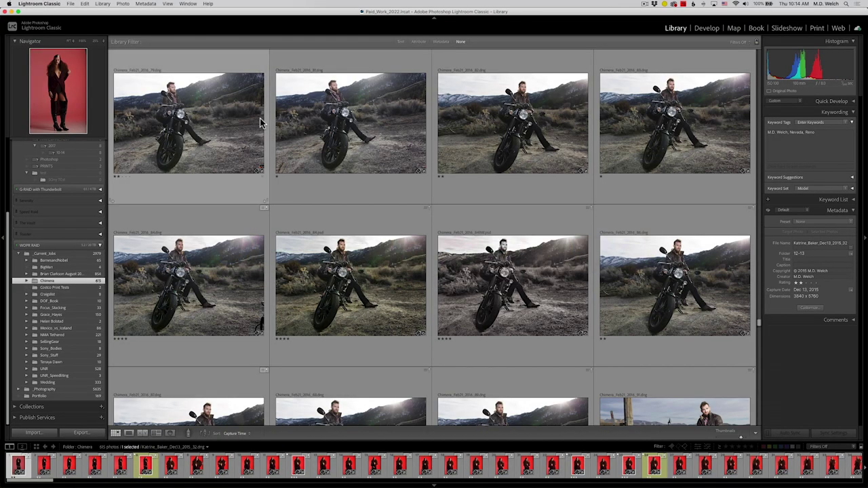
Start a Lightroom tethered capture with the default settings, then cancel camera detection.
{"action": "left_click", "coordinate": [70, 4]}
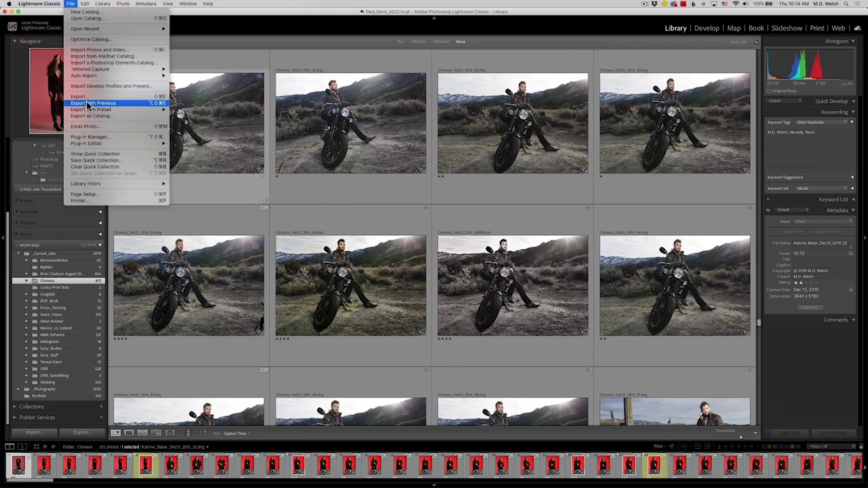
{"action": "mouse_move", "coordinate": [90, 69]}
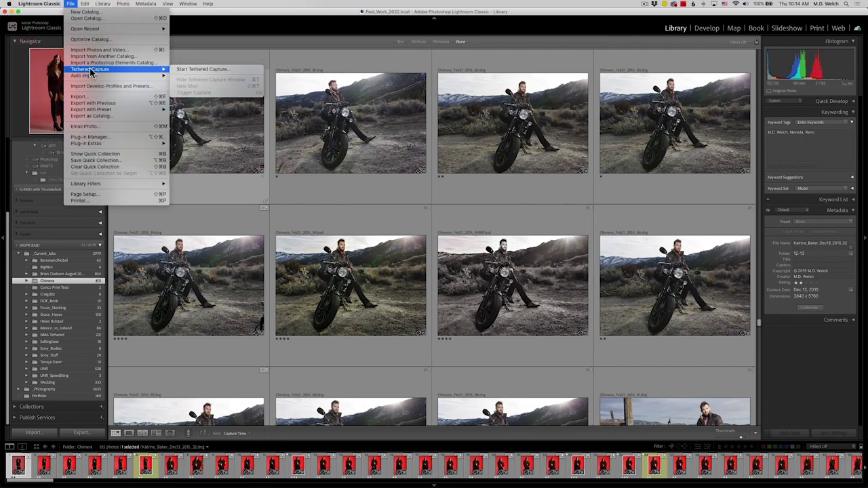
{"action": "left_click", "coordinate": [189, 68]}
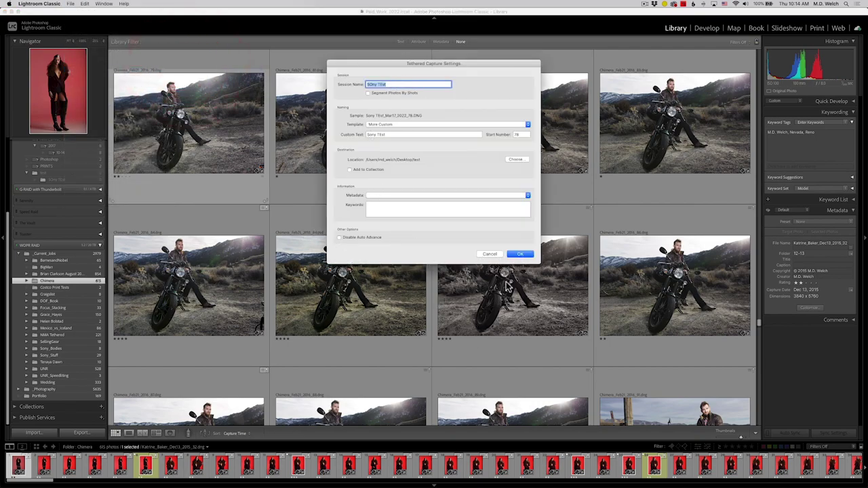
{"action": "left_click", "coordinate": [519, 255]}
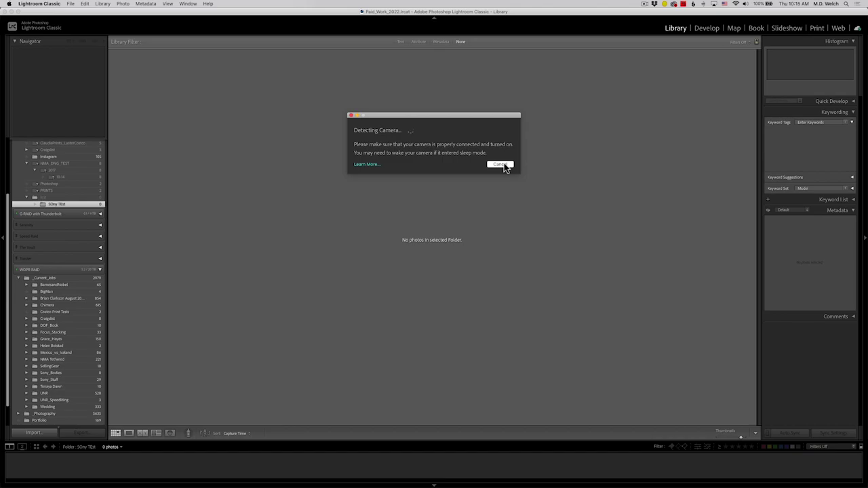
{"action": "left_click", "coordinate": [499, 164]}
In Capture One, open the camera aperture from f/5 to f/4.5.
{"action": "key", "text": "super+Tab"}
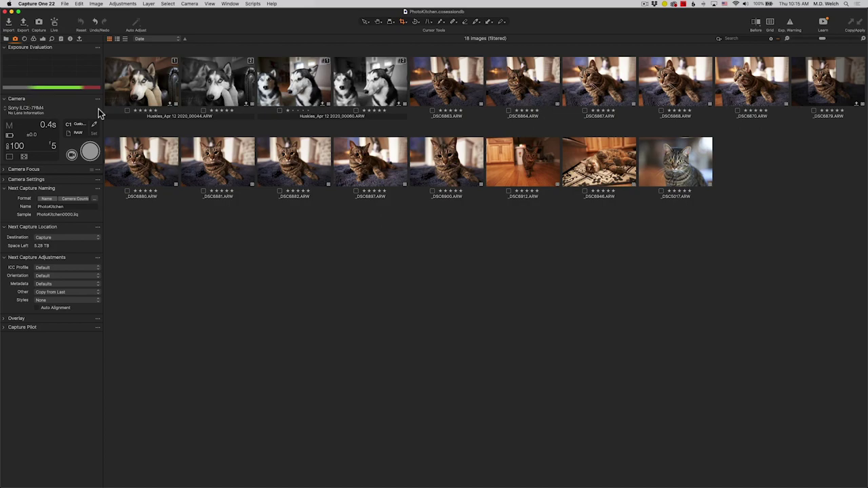
{"action": "left_click", "coordinate": [53, 148]}
{"action": "left_click", "coordinate": [69, 147]}
{"action": "left_click", "coordinate": [50, 126]}
Check the connected Sony camera and start Live View of the two bottles.
{"action": "left_click", "coordinate": [23, 108]}
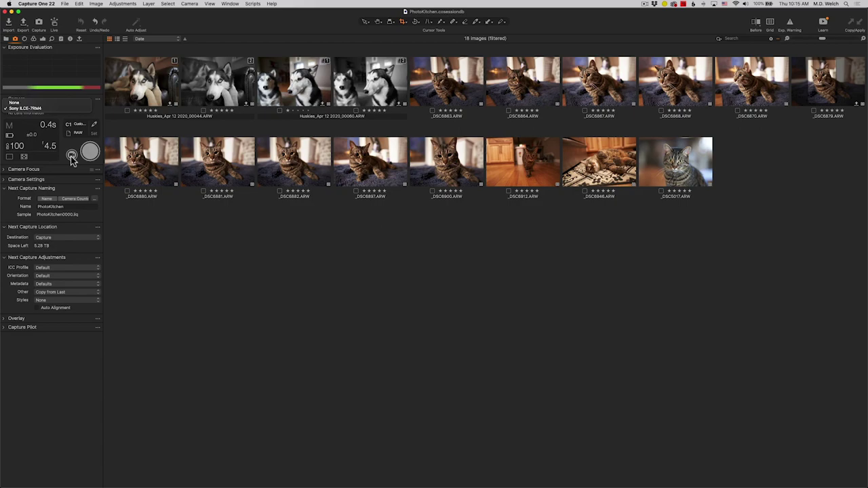
{"action": "left_click", "coordinate": [72, 157]}
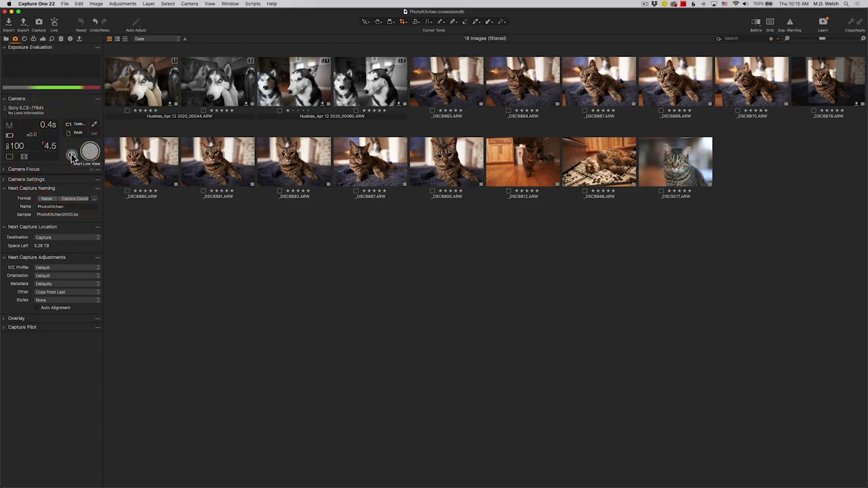
{"action": "left_click", "coordinate": [71, 157]}
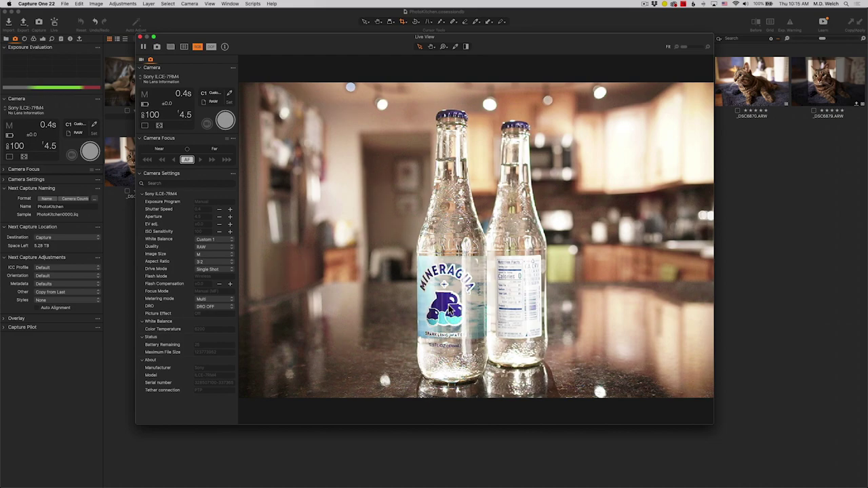
Magnify the live view on the bottle label and stop the aperture down to f/10.
{"action": "left_click", "coordinate": [448, 308]}
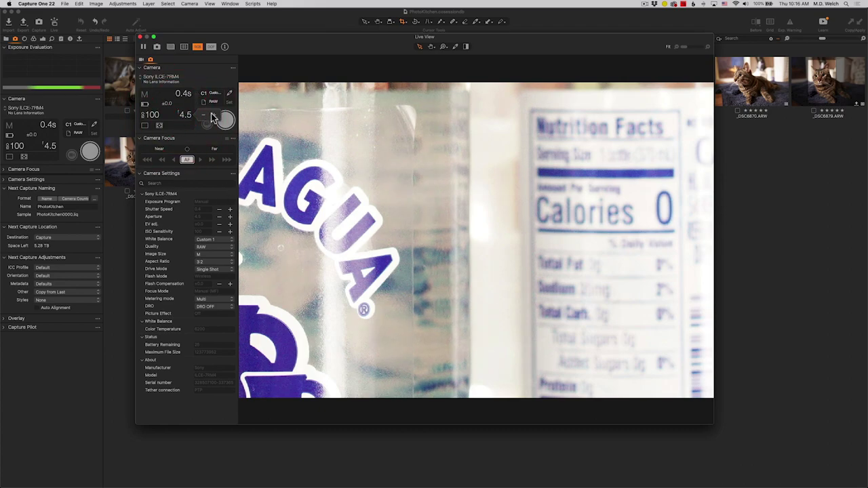
{"action": "left_click", "coordinate": [215, 116]}
{"action": "left_click", "coordinate": [214, 116]}
{"action": "left_click", "coordinate": [214, 116]}
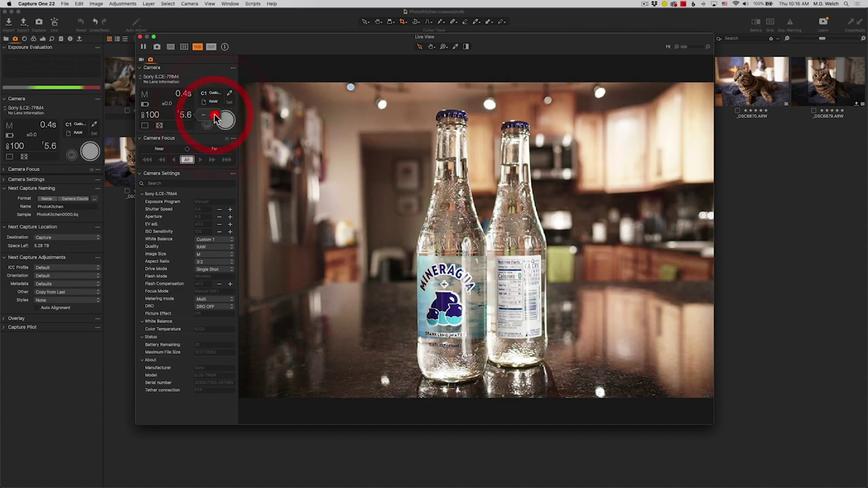
{"action": "left_click", "coordinate": [214, 117]}
{"action": "left_click", "coordinate": [215, 117]}
{"action": "left_click", "coordinate": [215, 117]}
{"action": "left_click", "coordinate": [214, 116]}
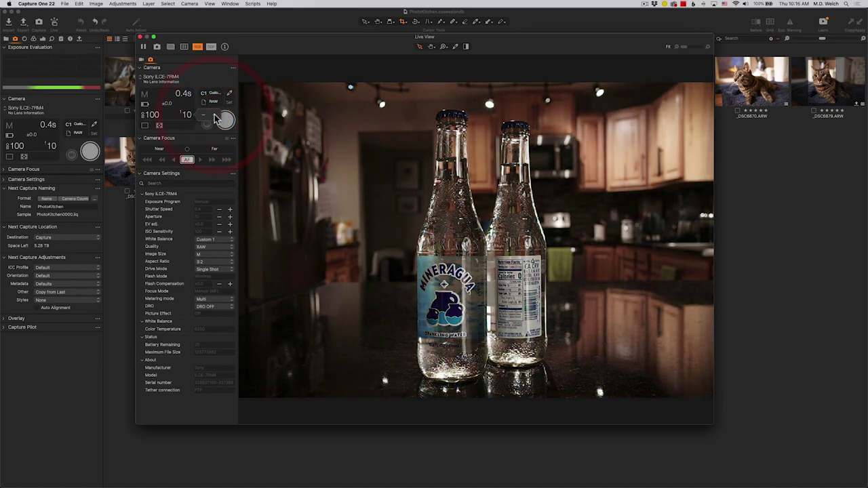
Lengthen the shutter to 2.5 s, magnify the bottle labels, then close Live View.
{"action": "left_click", "coordinate": [183, 95]}
{"action": "left_click", "coordinate": [201, 96]}
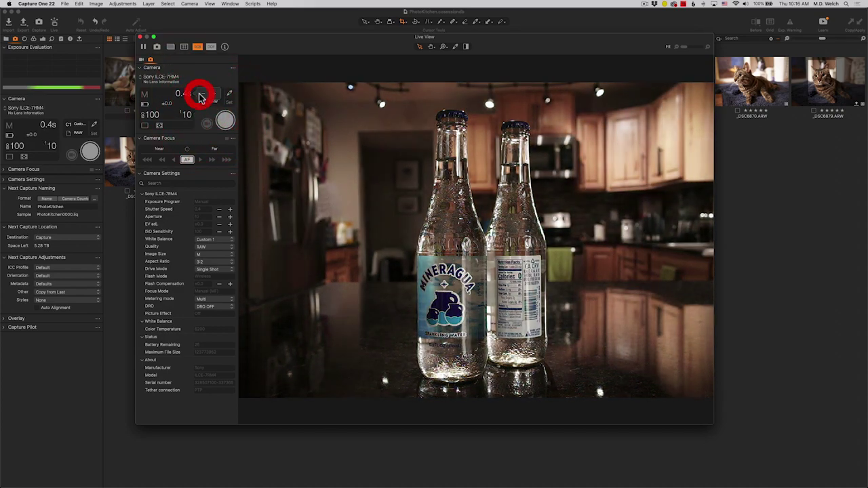
{"action": "left_click", "coordinate": [201, 96]}
{"action": "left_click", "coordinate": [201, 96]}
{"action": "left_click", "coordinate": [201, 95]}
{"action": "left_click", "coordinate": [201, 96]}
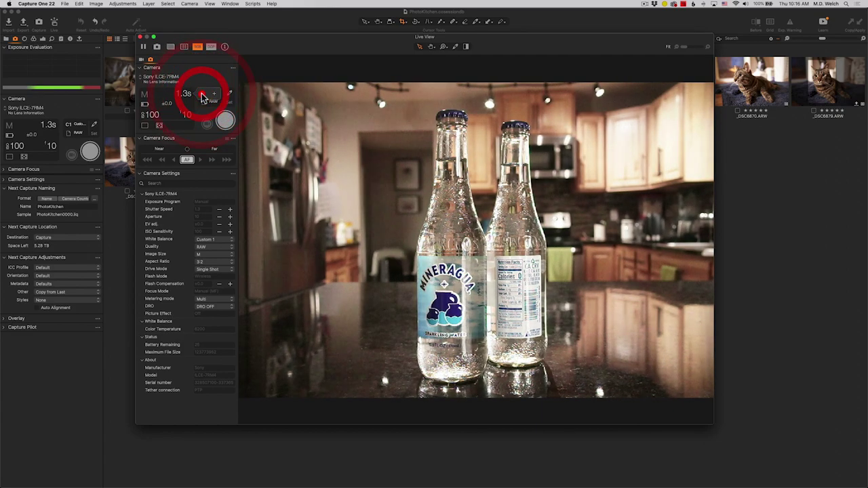
{"action": "left_click", "coordinate": [201, 96]}
{"action": "left_click", "coordinate": [201, 95]}
{"action": "left_click", "coordinate": [201, 96]}
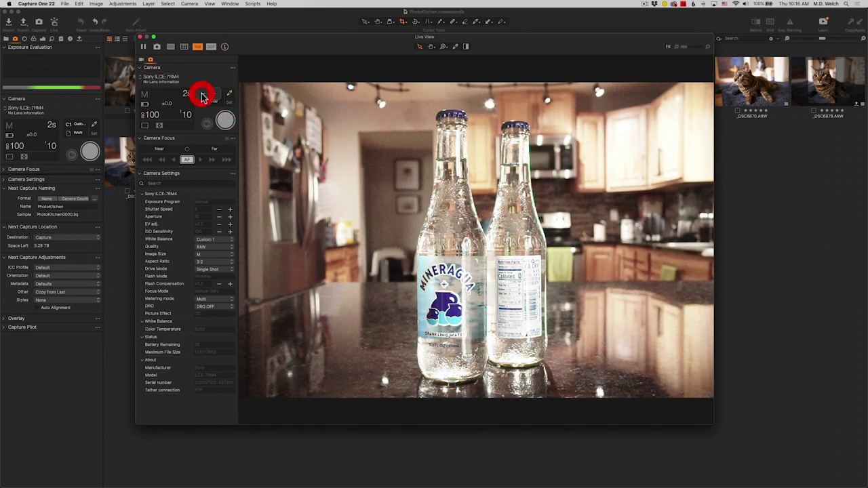
{"action": "key", "text": "super+equal"}
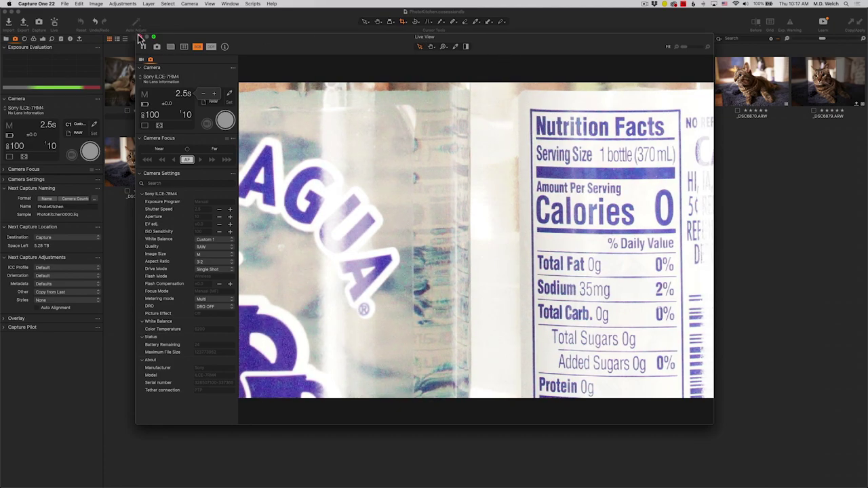
{"action": "left_click", "coordinate": [140, 38]}
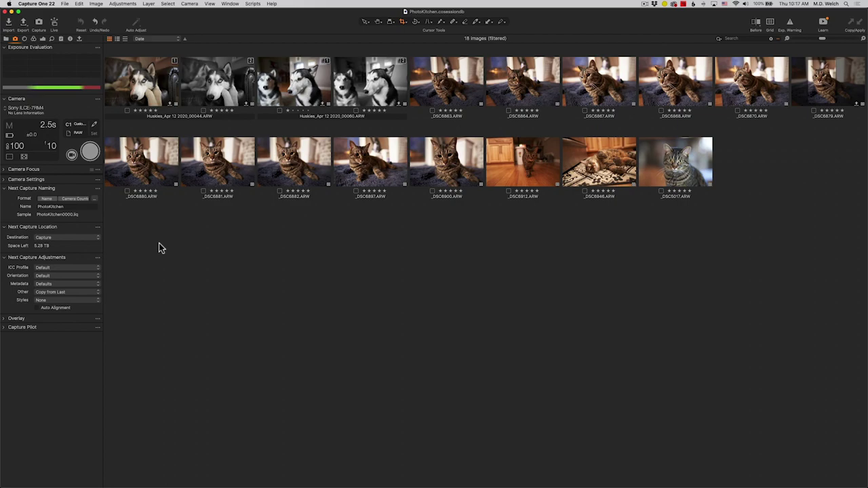
Trigger a shot of the bottles from the tethered camera.
{"action": "left_click", "coordinate": [92, 153]}
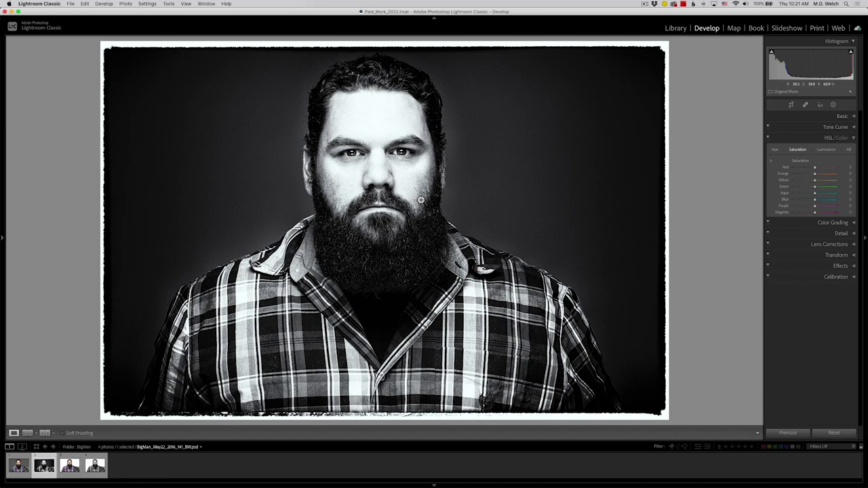
Crop the bearded BigMan portrait at 4 x 5 to frame his face and upper chest.
{"action": "left_click", "coordinate": [789, 106]}
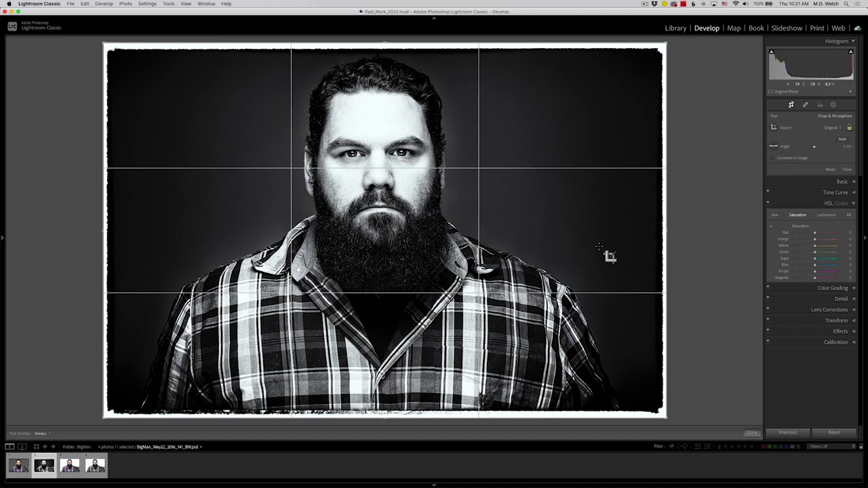
{"action": "left_click", "coordinate": [829, 131]}
{"action": "left_click", "coordinate": [826, 149]}
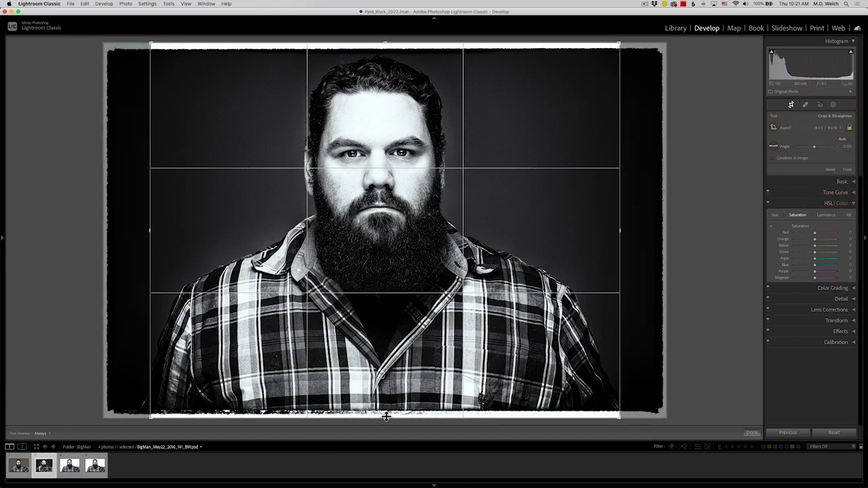
{"action": "left_click", "coordinate": [395, 389]}
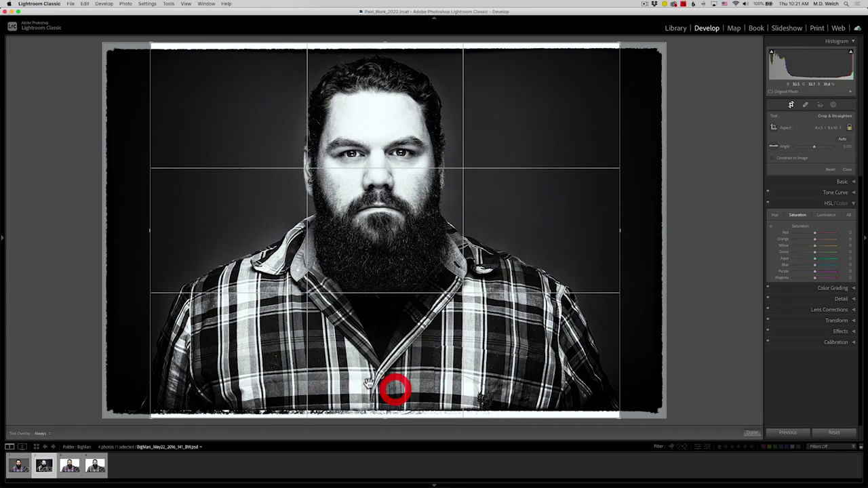
{"action": "left_click_drag", "start_coordinate": [148, 416], "coordinate": [177, 375]}
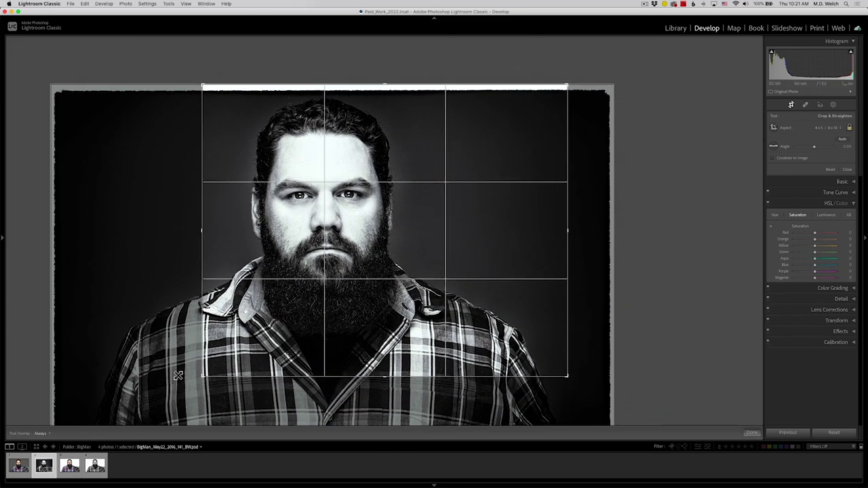
{"action": "left_click_drag", "start_coordinate": [387, 271], "coordinate": [440, 262]}
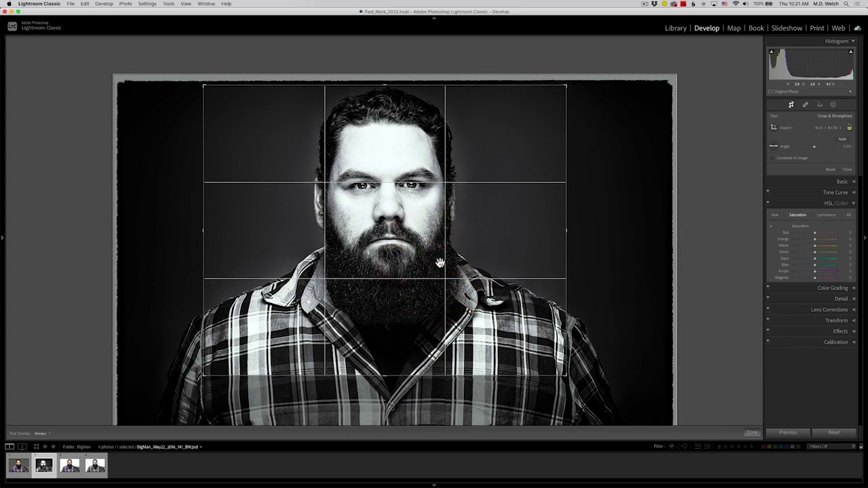
{"action": "left_click", "coordinate": [751, 433]}
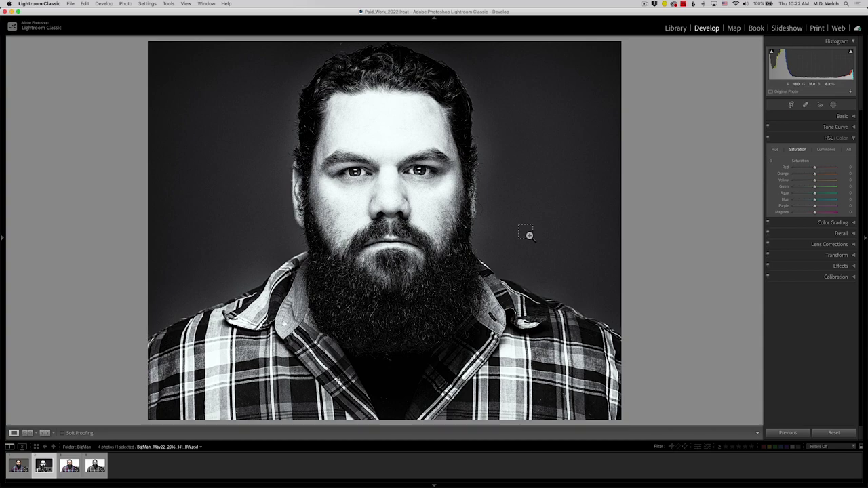
{"action": "key", "text": "super+Tab"}
{"action": "key", "text": "super+Tab"}
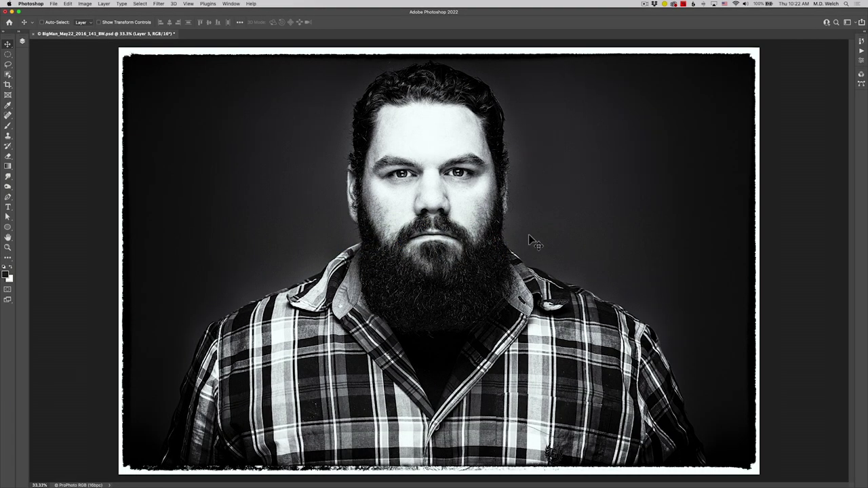
Crop the portrait to a swapped 4:5 (8:10) landscape frame centred on his face and chest.
{"action": "left_click", "coordinate": [9, 86]}
{"action": "left_click", "coordinate": [39, 87]}
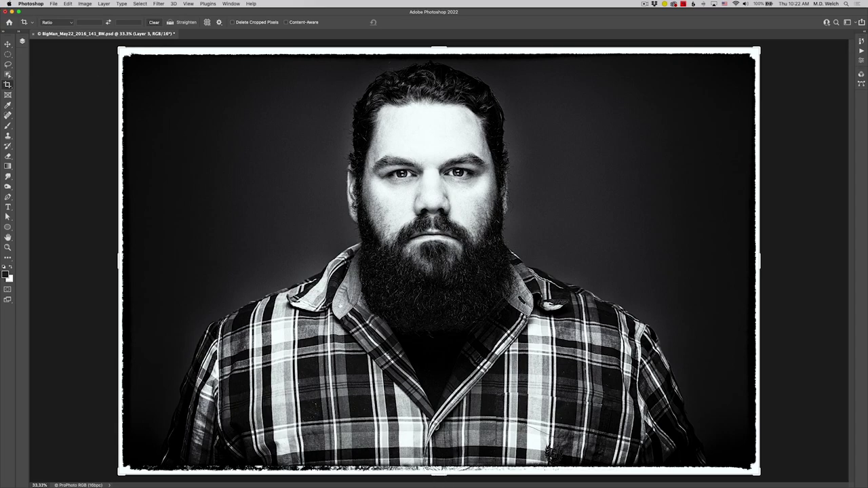
{"action": "left_click", "coordinate": [52, 22]}
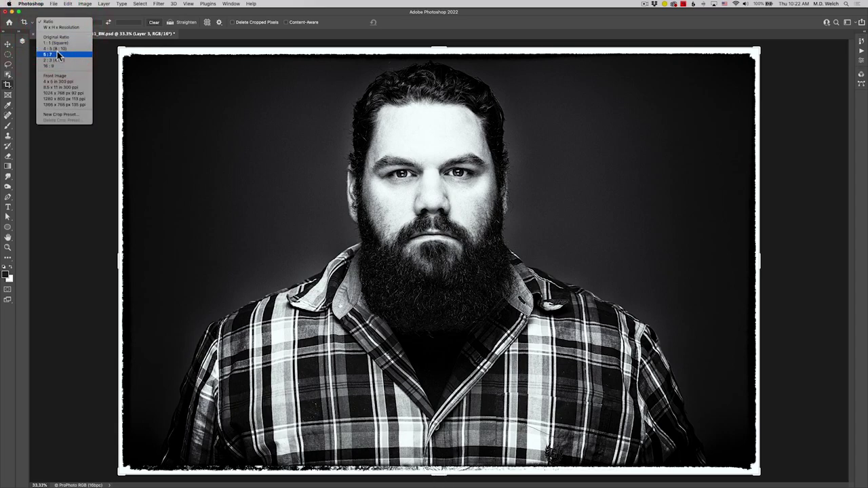
{"action": "left_click", "coordinate": [58, 54]}
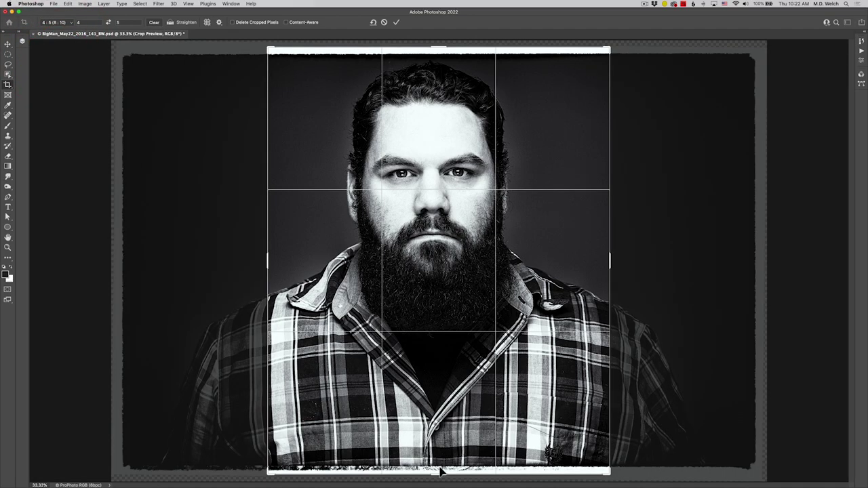
{"action": "left_click", "coordinate": [108, 23]}
{"action": "left_click_drag", "start_coordinate": [415, 230], "coordinate": [431, 263]}
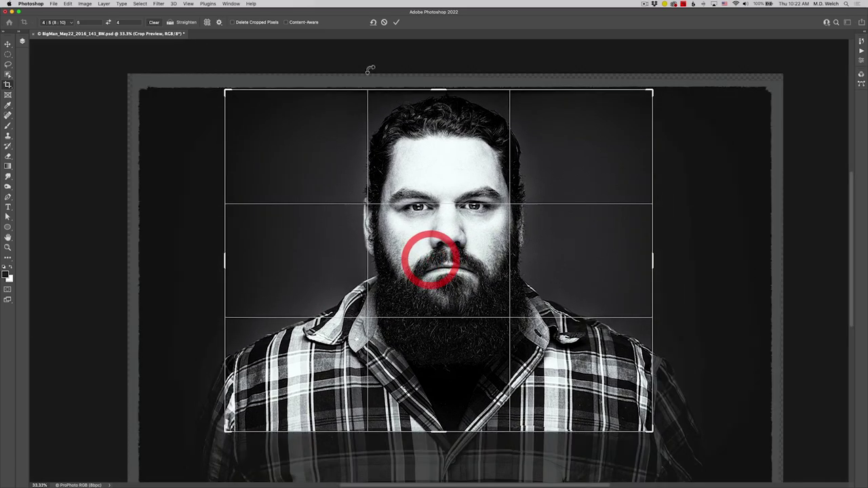
{"action": "left_click", "coordinate": [397, 22]}
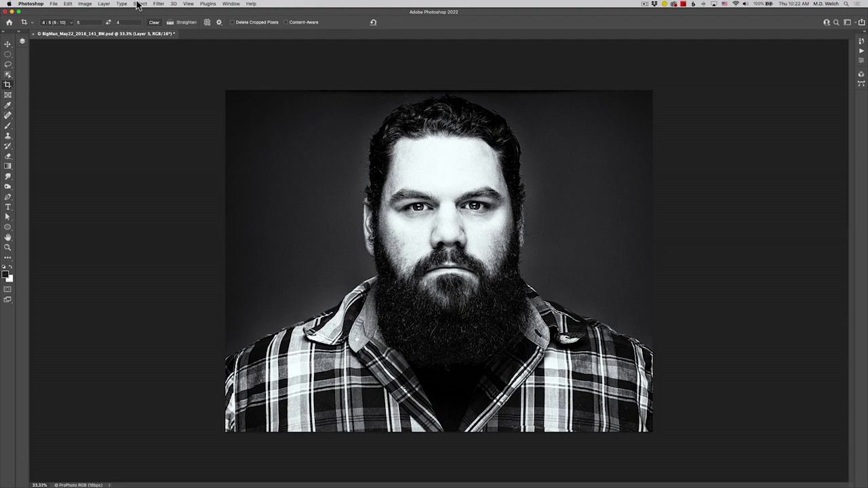
Switch the crop to W x H x Resolution (1280 x 720 px, 72 px/in) and cancel the pending crop.
{"action": "left_click", "coordinate": [68, 22]}
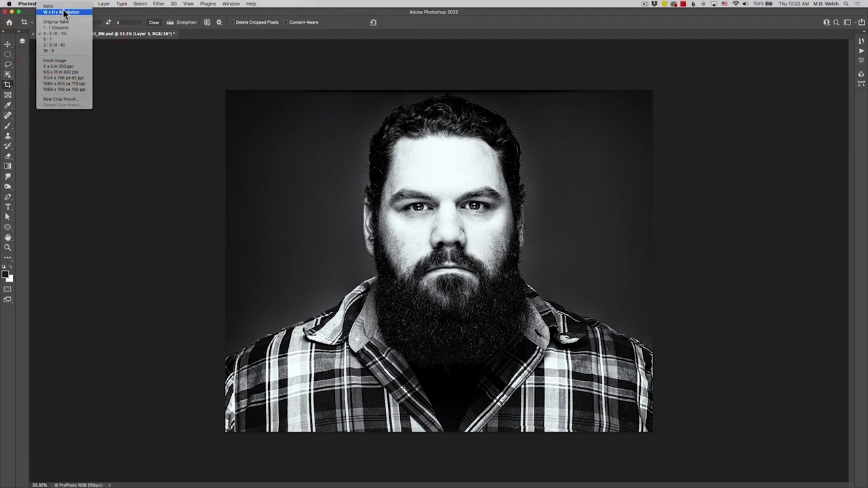
{"action": "left_click", "coordinate": [61, 11]}
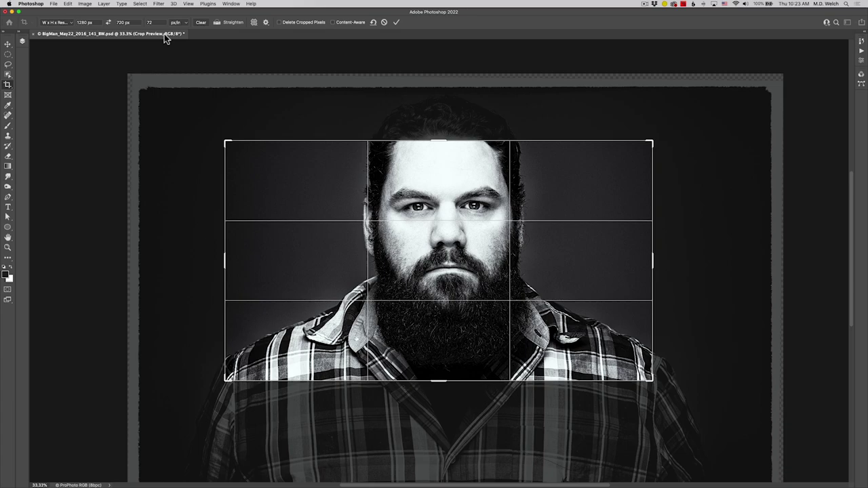
{"action": "left_click", "coordinate": [384, 22]}
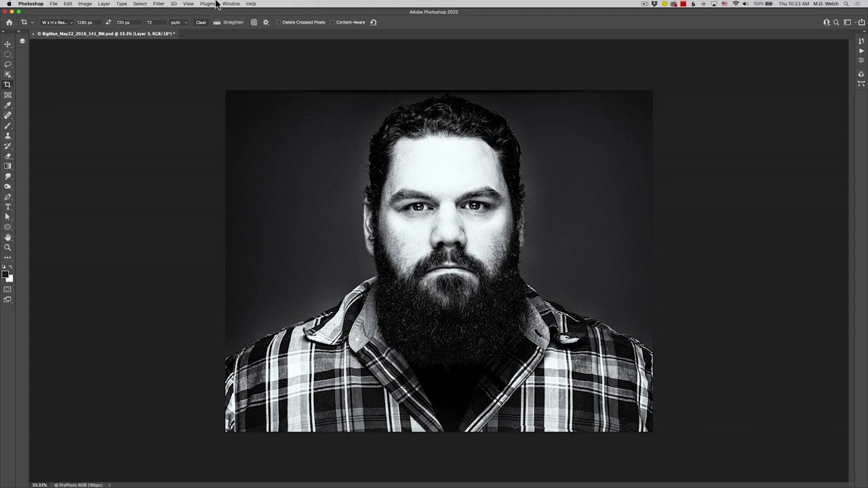
{"action": "left_click", "coordinate": [84, 4]}
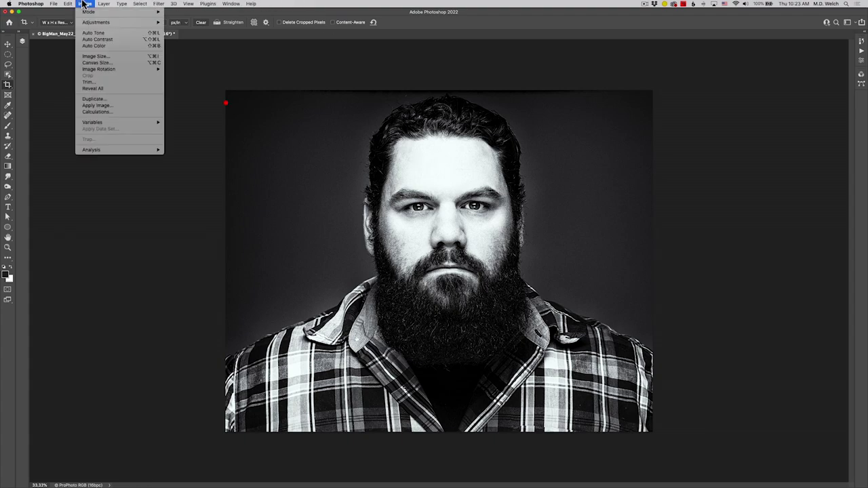
{"action": "left_click", "coordinate": [85, 57]}
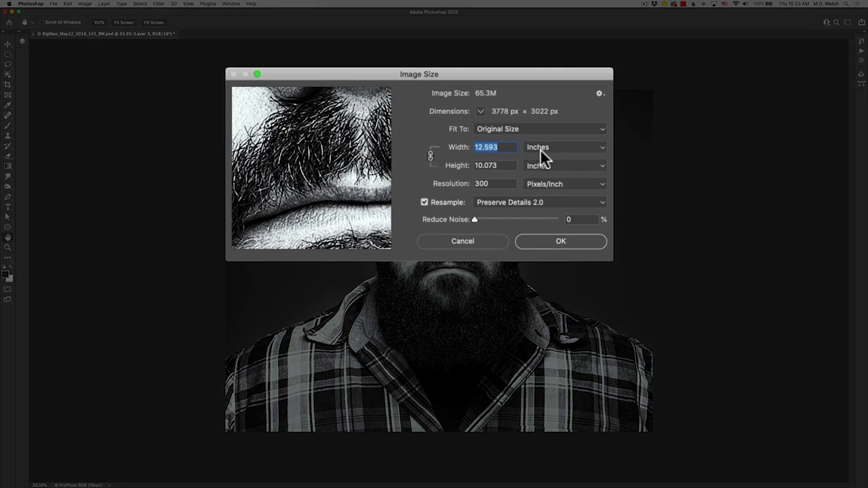
{"action": "left_click", "coordinate": [488, 155]}
{"action": "left_click", "coordinate": [488, 155]}
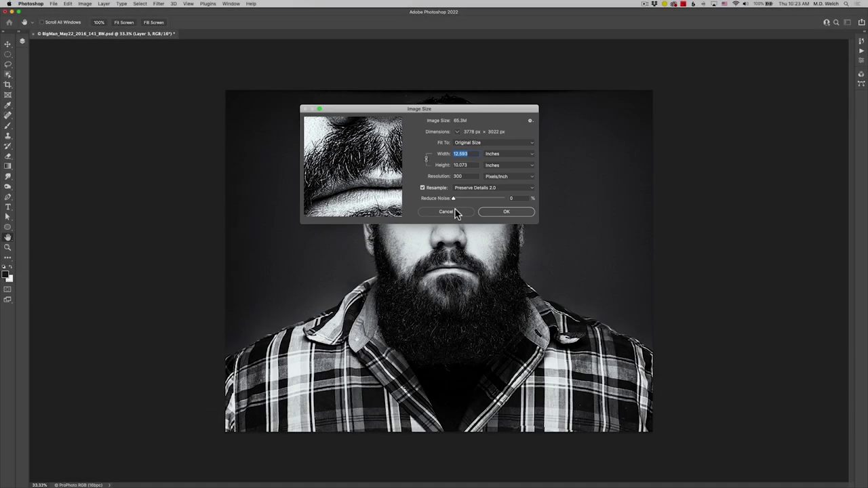
{"action": "left_click", "coordinate": [483, 252]}
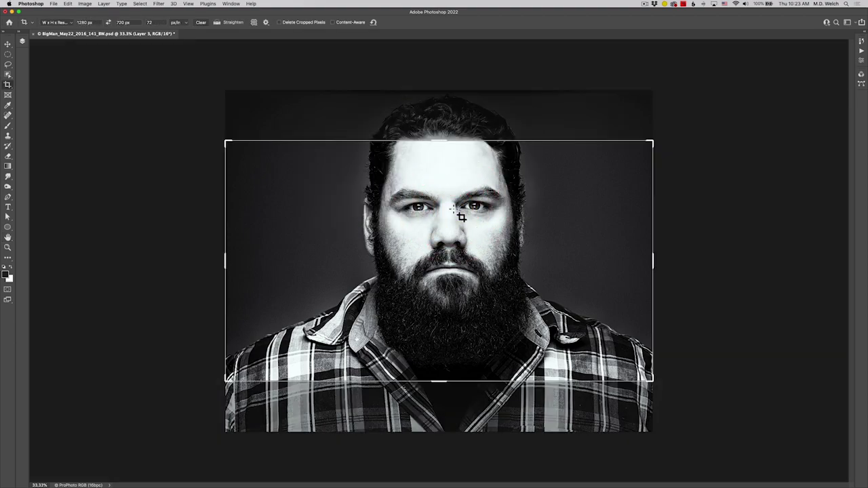
{"action": "key", "text": "super+Tab"}
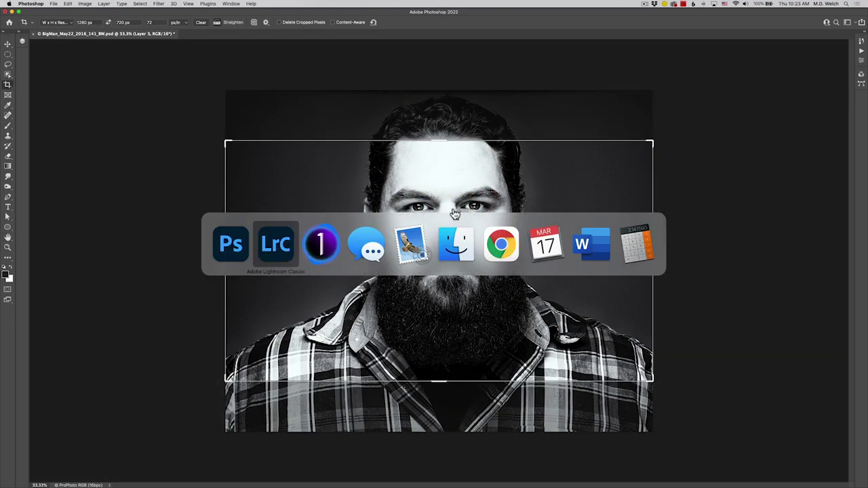
Show the crop frame on the lake portrait and tick the Print recipe (JPEG 90, sRGB, 200 px/in).
{"action": "key", "text": "super+Tab"}
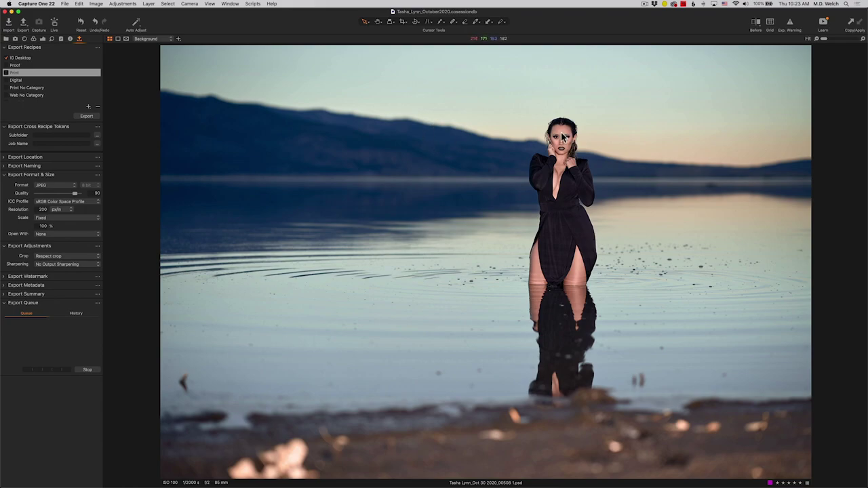
{"action": "left_click", "coordinate": [403, 23]}
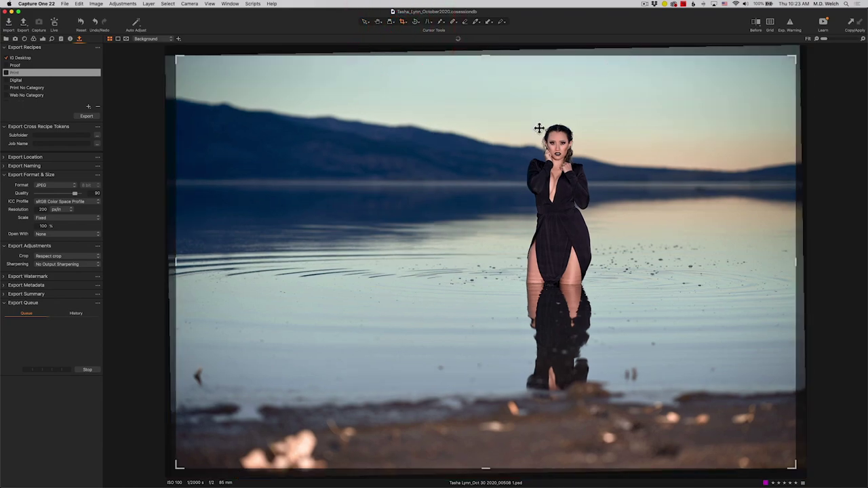
{"action": "left_click", "coordinate": [9, 71]}
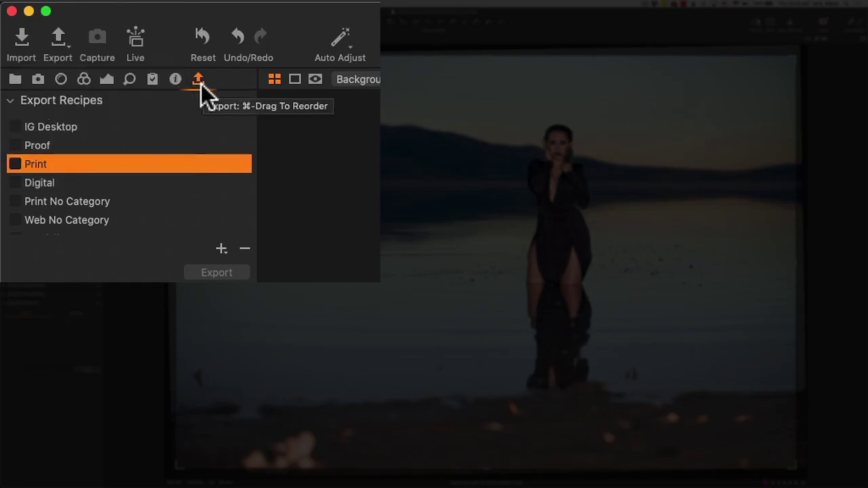
{"action": "mouse_move", "coordinate": [30, 163]}
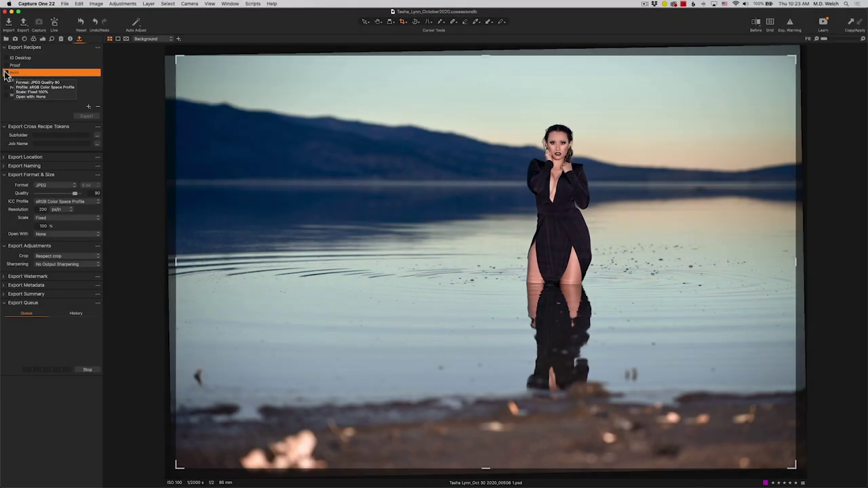
{"action": "left_click", "coordinate": [6, 78]}
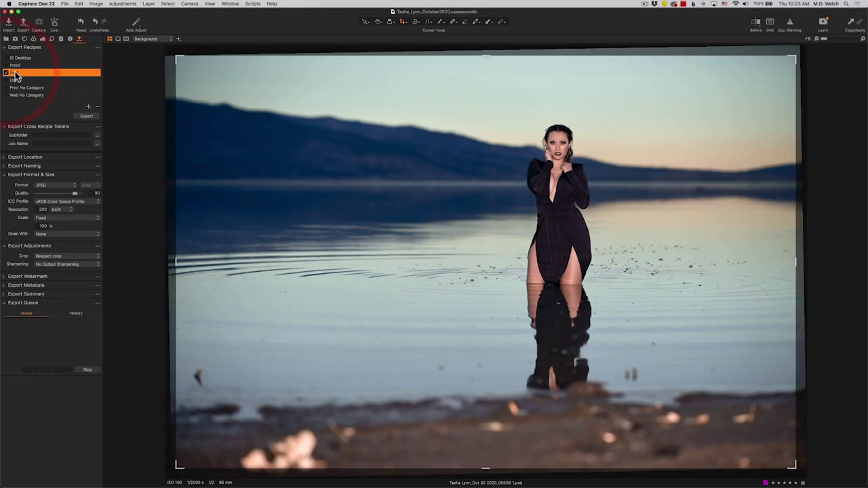
Set the Print recipe resolution to 300 px/in and choose the 4x5 crop ratio.
{"action": "left_click", "coordinate": [42, 209]}
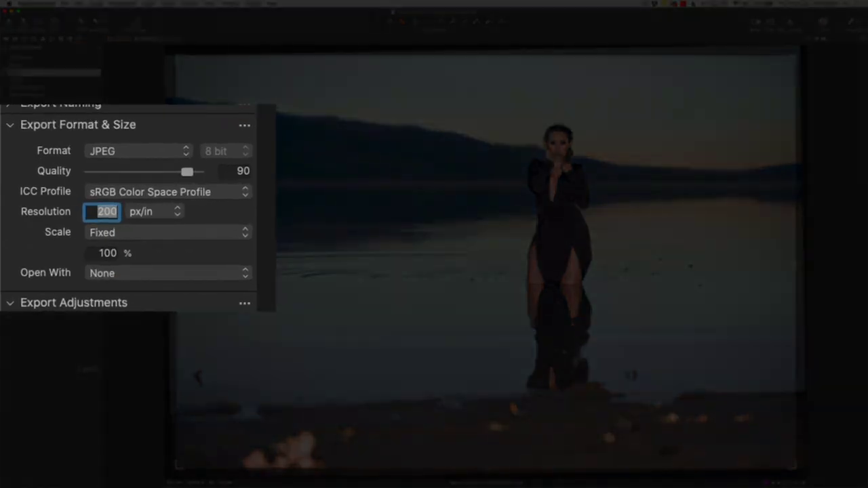
{"action": "type", "text": "300"}
{"action": "key", "text": "Tab"}
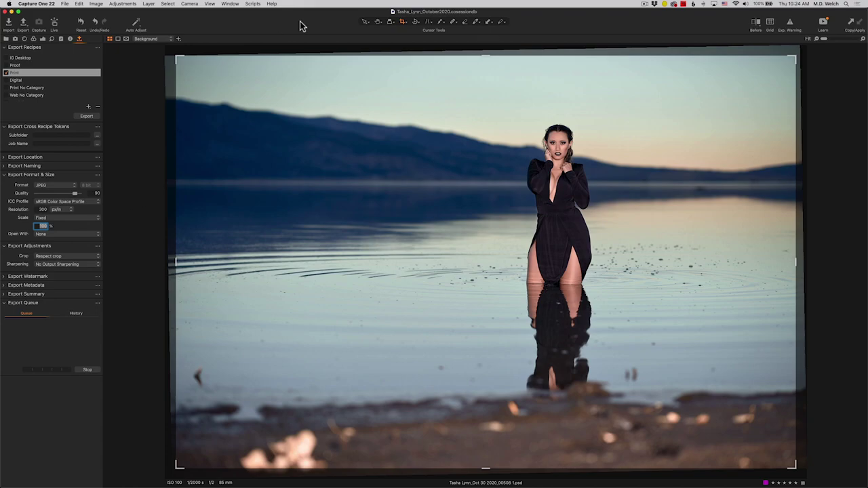
{"action": "left_click", "coordinate": [404, 22]}
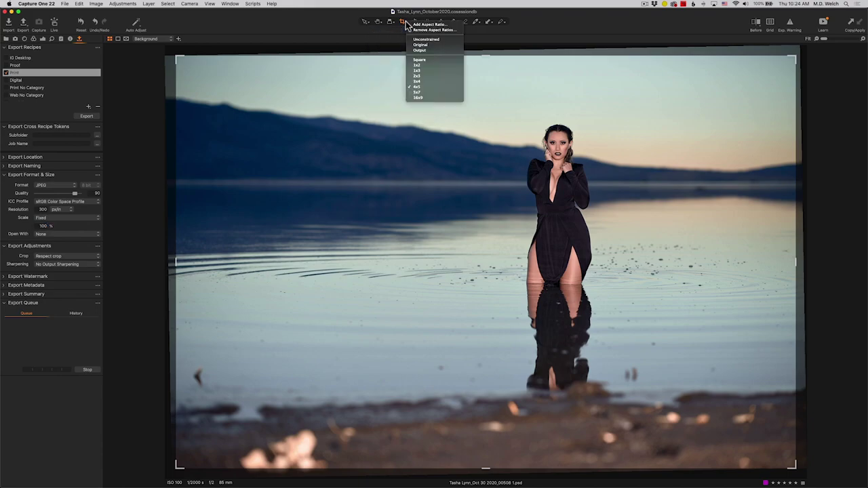
{"action": "left_click", "coordinate": [423, 87]}
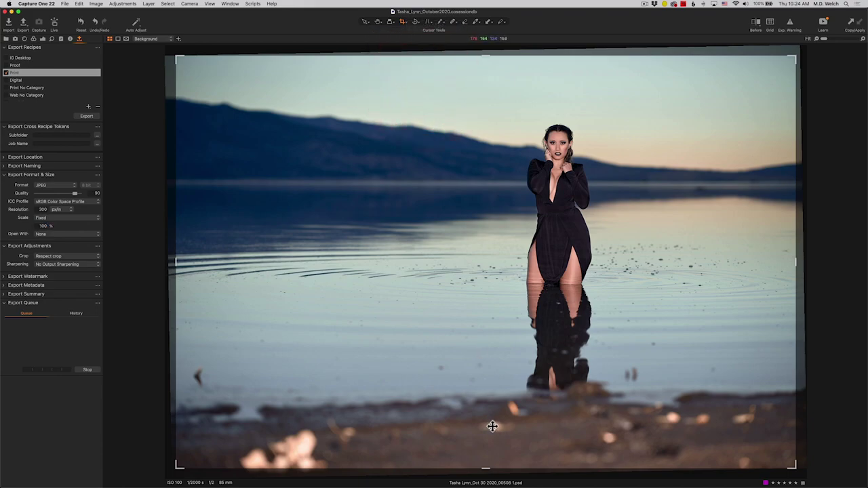
Shrink the 4x5 crop from the bottom and position it over the woman, about 20.93 x 16.74 in.
{"action": "left_click_drag", "start_coordinate": [486, 459], "coordinate": [480, 387]}
{"action": "left_click_drag", "start_coordinate": [513, 321], "coordinate": [517, 323]}
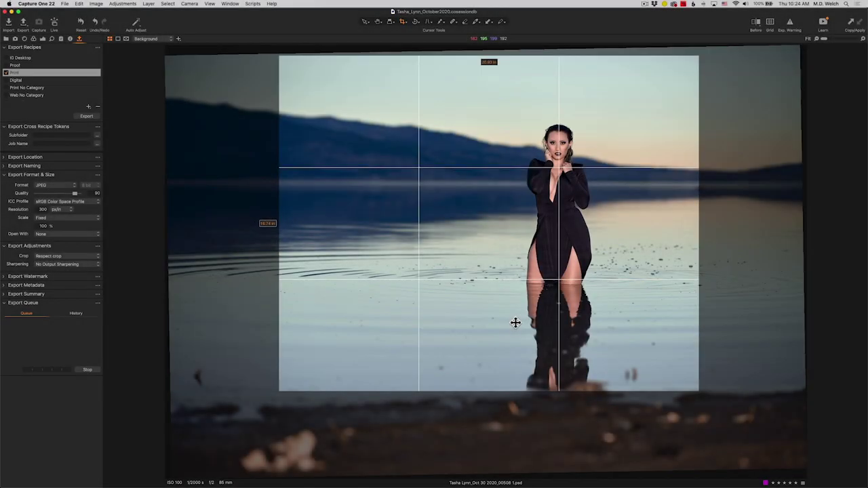
{"action": "left_click_drag", "start_coordinate": [515, 323], "coordinate": [515, 323]}
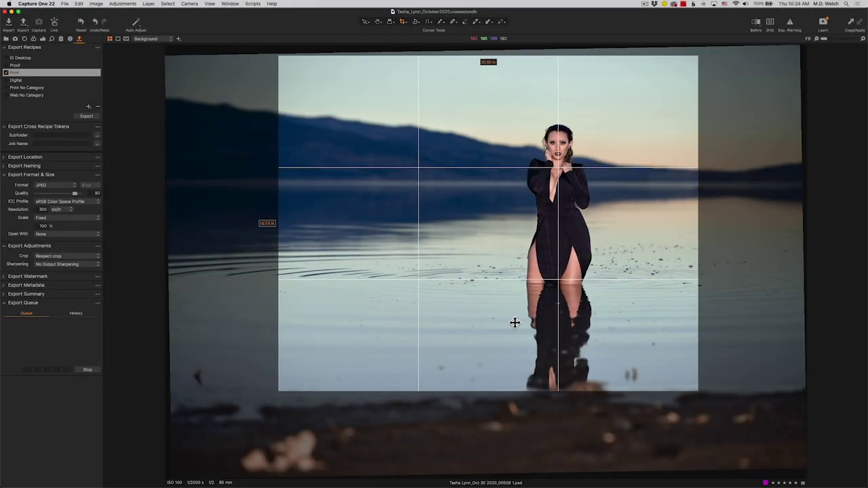
{"action": "left_click_drag", "start_coordinate": [515, 322], "coordinate": [514, 323]}
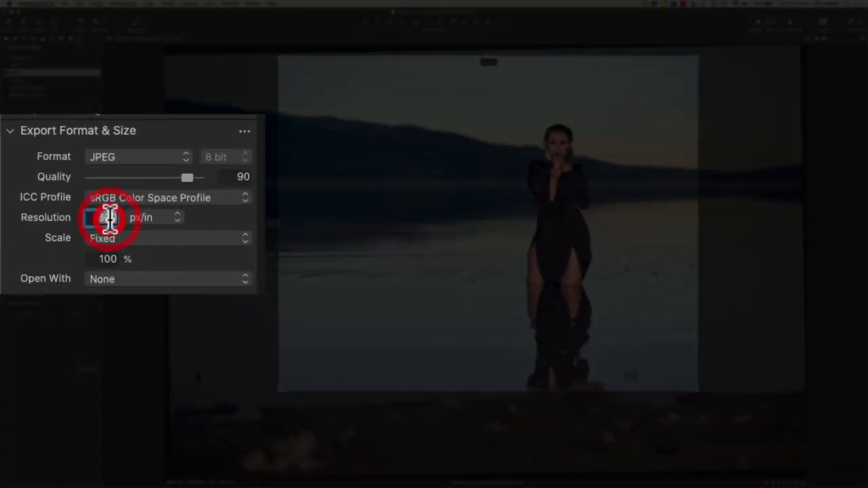
Change the Print recipe resolution to 200 px/in and nudge the crop's top edge to check the inch readout.
{"action": "left_click", "coordinate": [44, 210]}
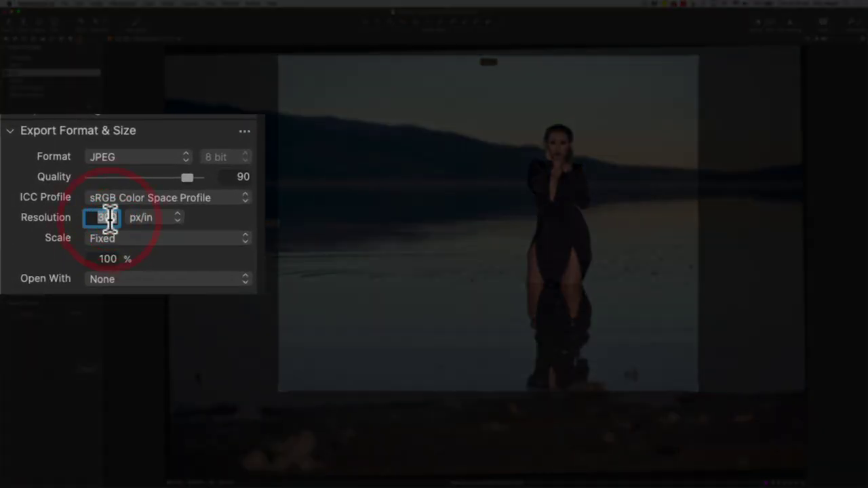
{"action": "key", "text": "BackSpace"}
{"action": "type", "text": "200"}
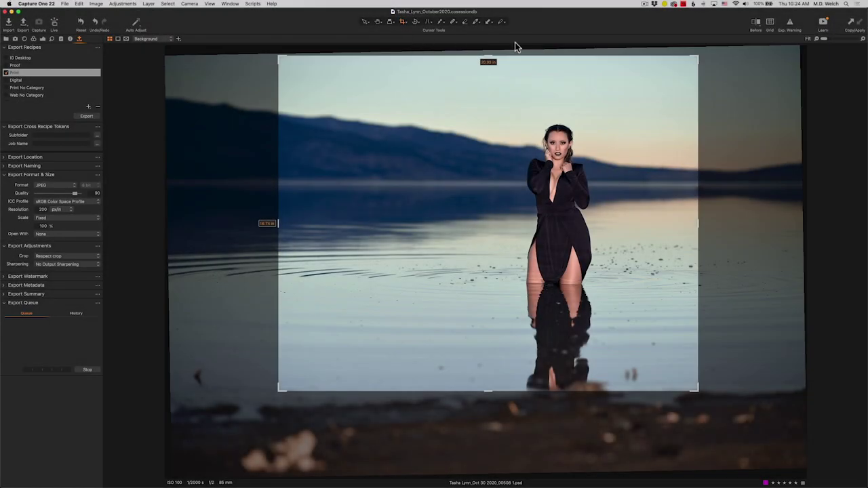
{"action": "left_click_drag", "start_coordinate": [491, 55], "coordinate": [490, 59]}
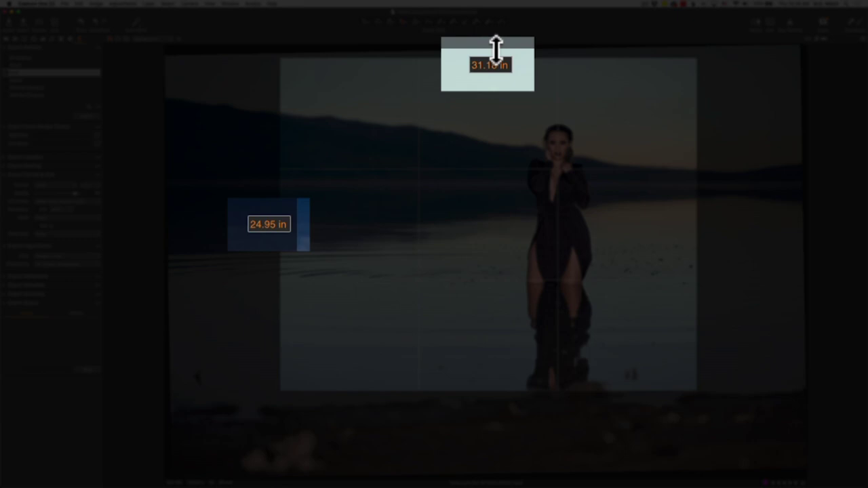
{"action": "left_click_drag", "start_coordinate": [490, 58], "coordinate": [490, 58]}
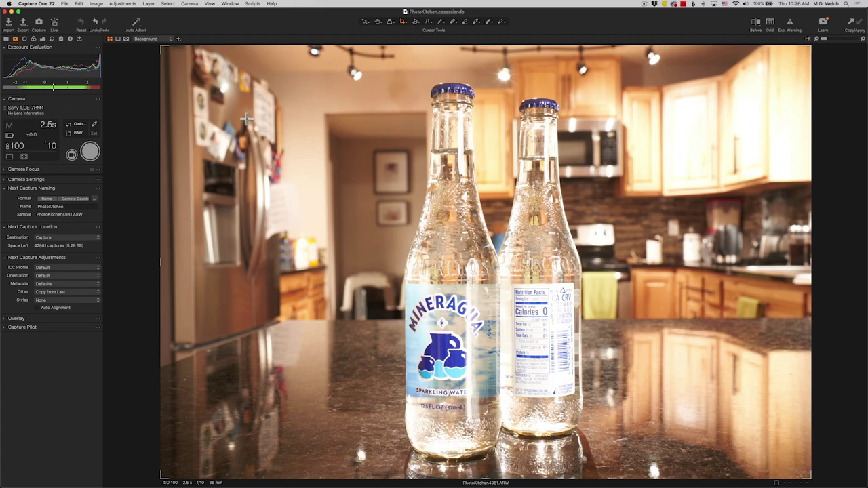
Switch from Capture One over to the browser's pricing page.
{"action": "key", "text": "super+Tab"}
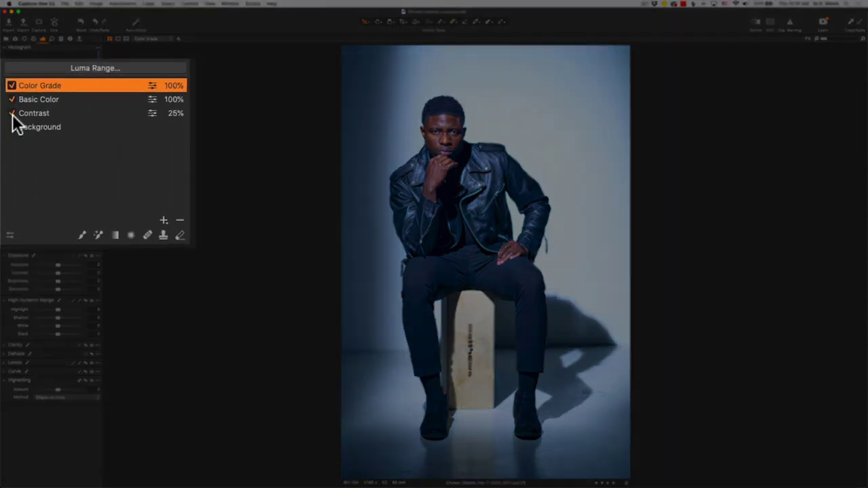
Turn off the Basic Color, Color Grade and Contrast layers to view the untouched Background.
{"action": "left_click", "coordinate": [6, 126]}
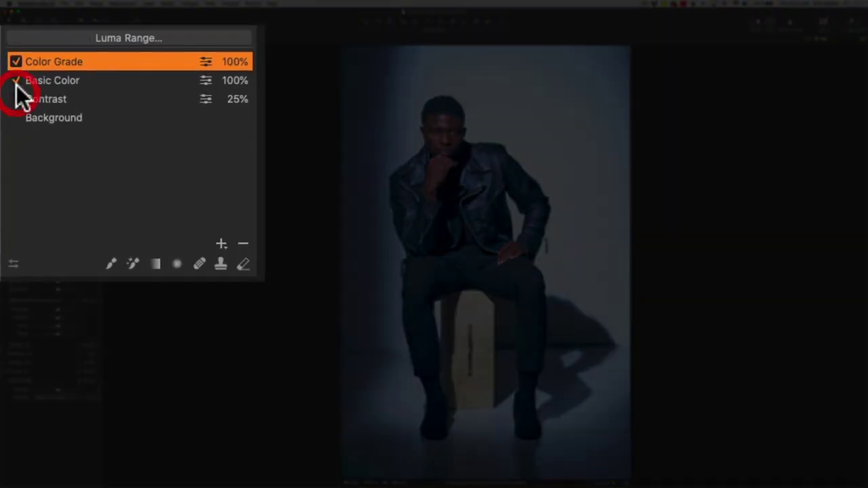
{"action": "left_click", "coordinate": [16, 81]}
{"action": "left_click", "coordinate": [15, 62]}
{"action": "left_click", "coordinate": [42, 118]}
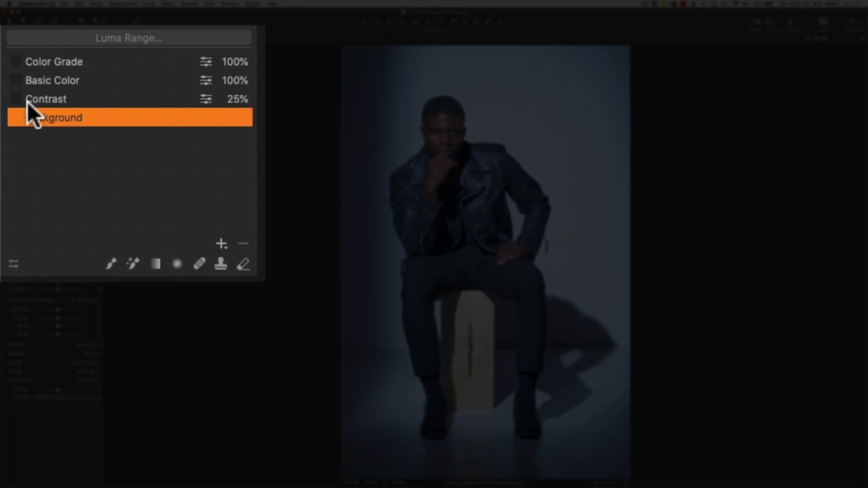
Turn the Contrast, Basic Color and Color Grade layers back on.
{"action": "left_click", "coordinate": [30, 100]}
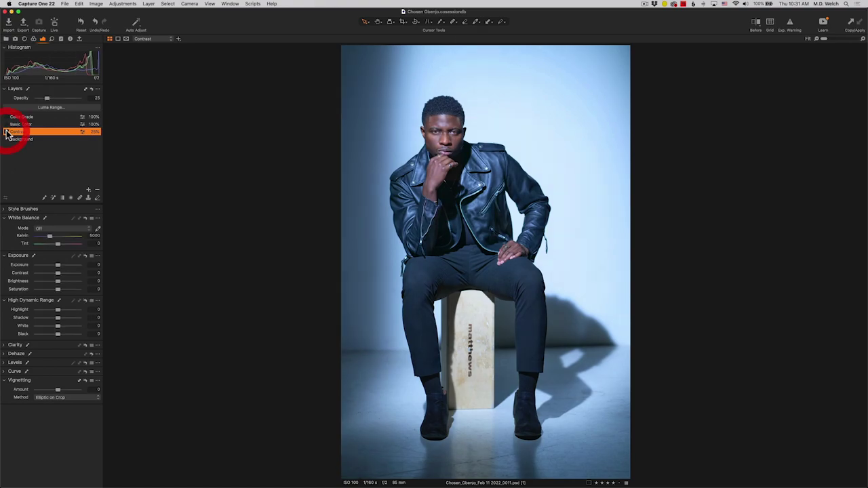
{"action": "left_click", "coordinate": [6, 125]}
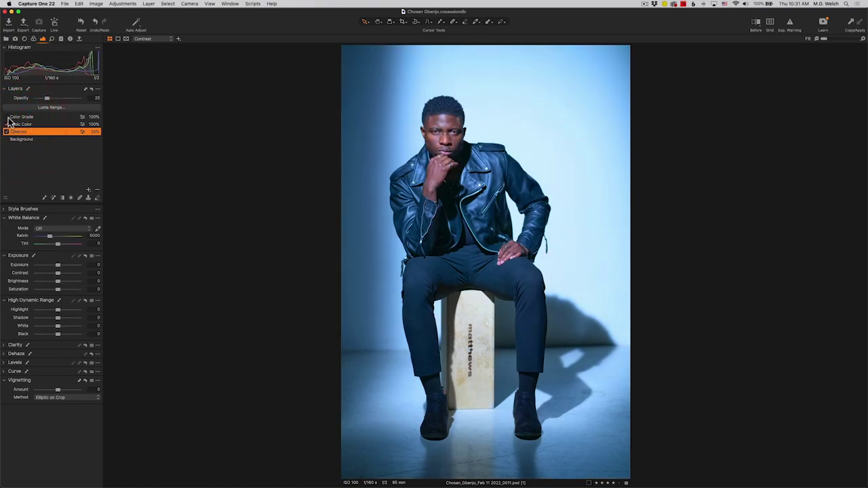
{"action": "left_click", "coordinate": [6, 117]}
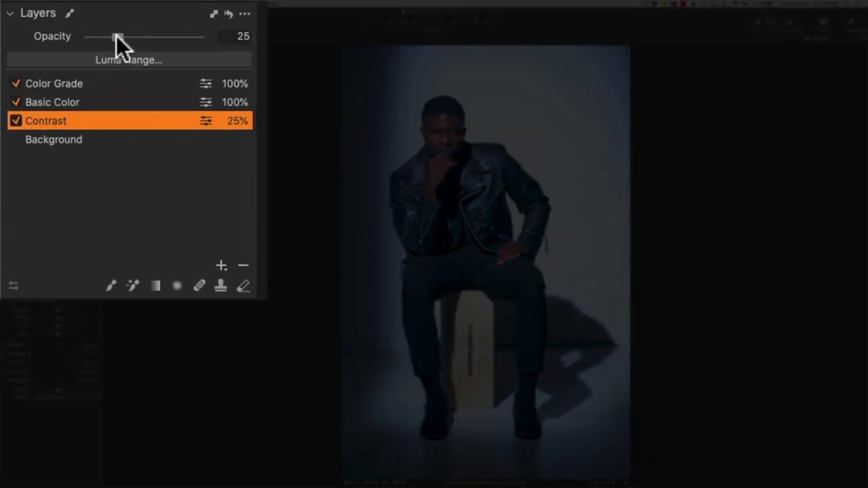
Try Contrast at 100% opacity, return it to 25%, add a Luma curve point, then switch to Lightroom.
{"action": "left_click_drag", "start_coordinate": [117, 39], "coordinate": [213, 43]}
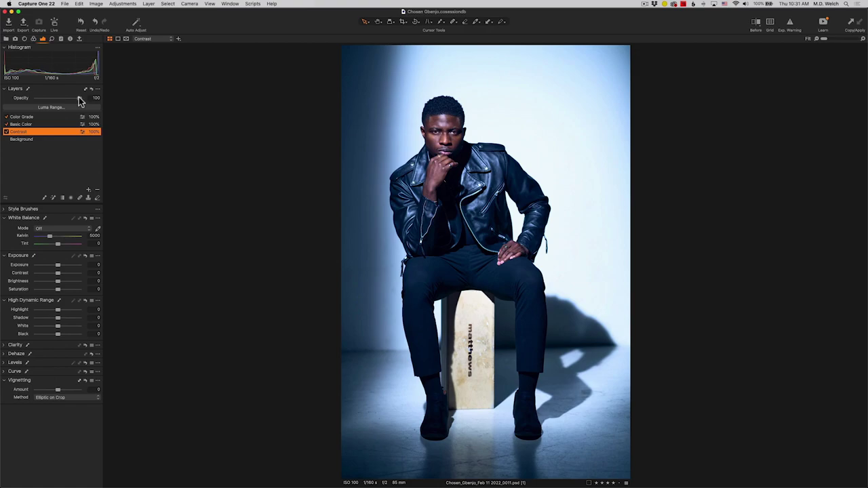
{"action": "left_click_drag", "start_coordinate": [79, 101], "coordinate": [47, 102]}
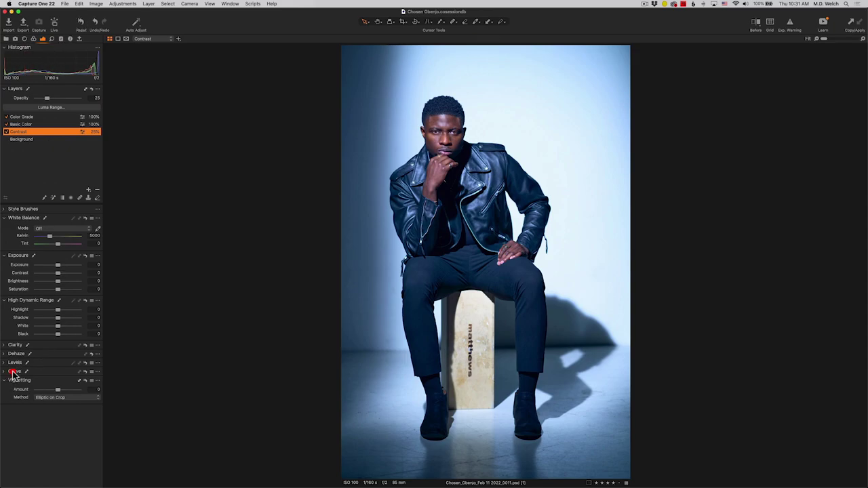
{"action": "left_click", "coordinate": [15, 372]}
{"action": "left_click", "coordinate": [30, 382]}
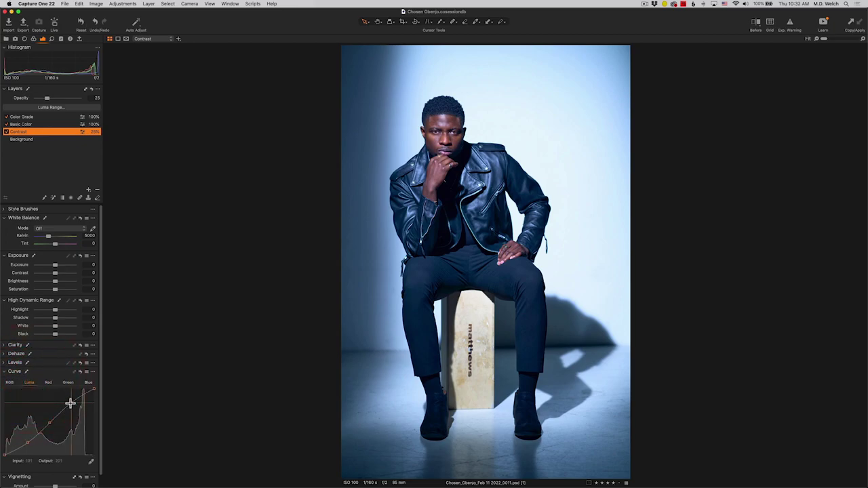
{"action": "left_click", "coordinate": [49, 423]}
{"action": "key", "text": "super+Tab"}
{"action": "key", "text": "super+Tab"}
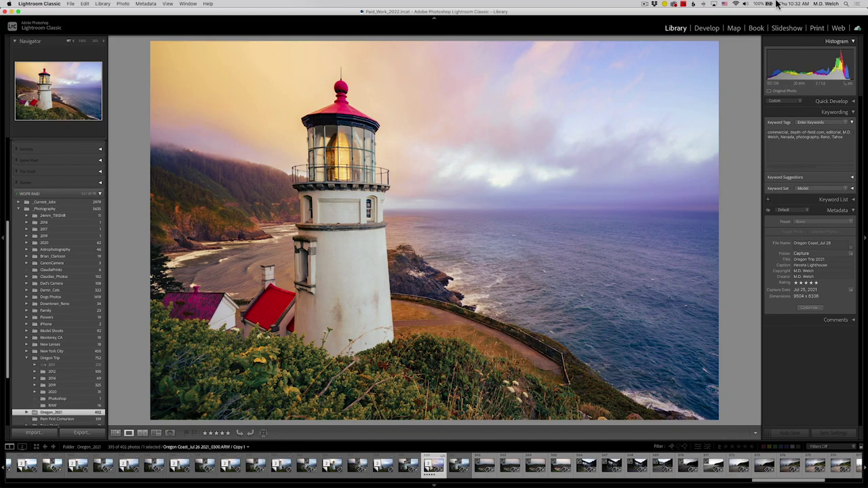
In Develop, give the lighthouse photo an S-shaped tone curve: darker shadows, anchored midtones, lifted highlights.
{"action": "left_click", "coordinate": [705, 27]}
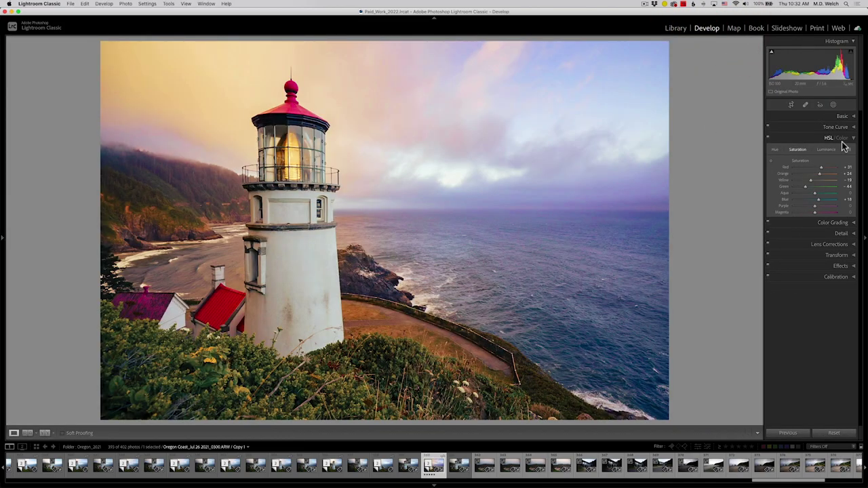
{"action": "left_click", "coordinate": [846, 128]}
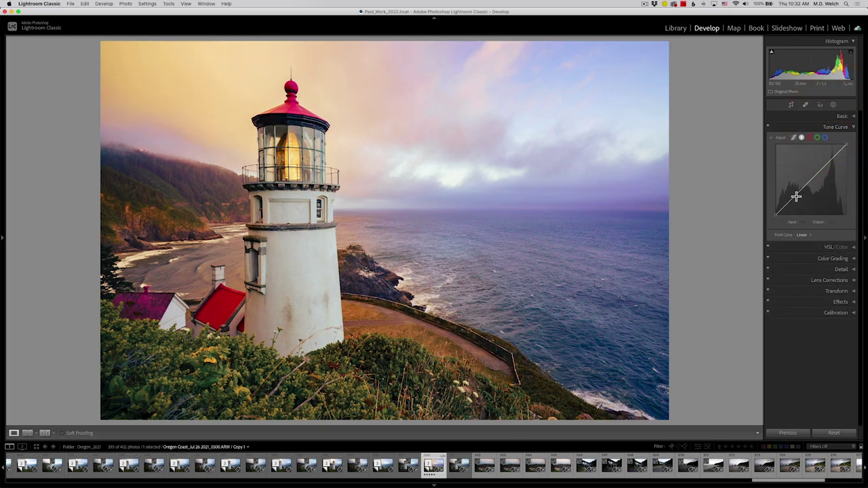
{"action": "left_click_drag", "start_coordinate": [797, 196], "coordinate": [797, 200]}
{"action": "left_click", "coordinate": [812, 181]}
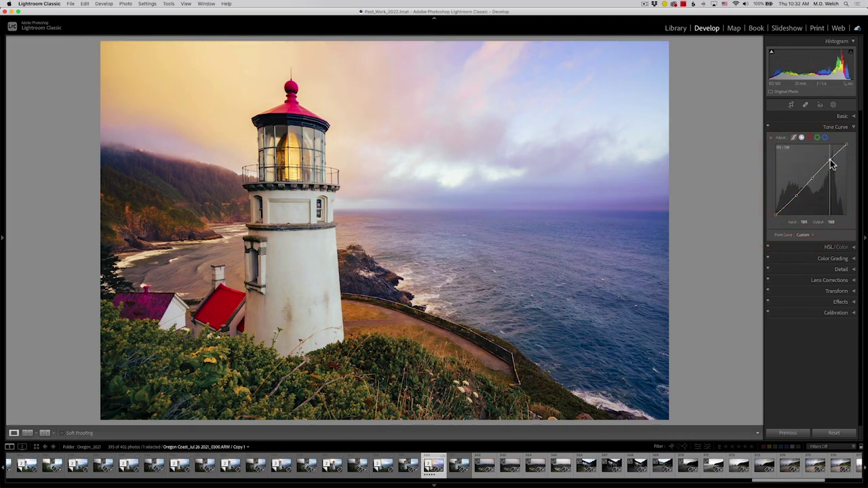
{"action": "left_click_drag", "start_coordinate": [831, 167], "coordinate": [830, 156]}
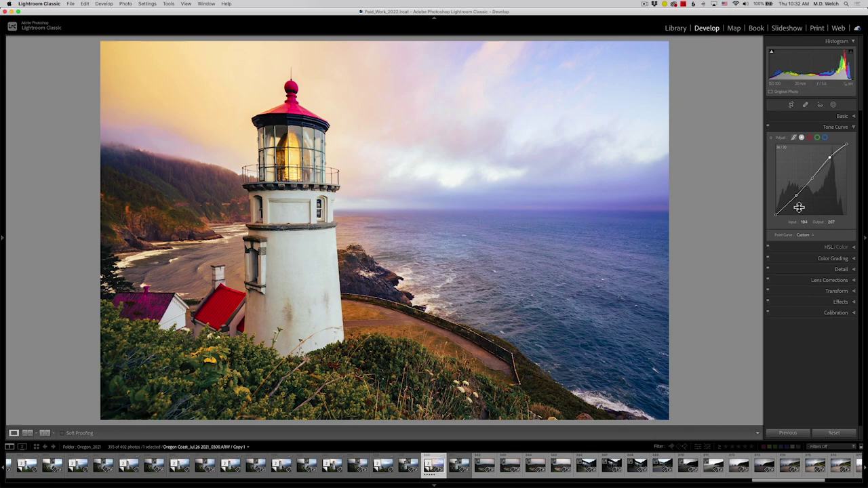
Show only the Shadows wheel in Color Grading, then return to Capture One.
{"action": "left_click", "coordinate": [820, 258]}
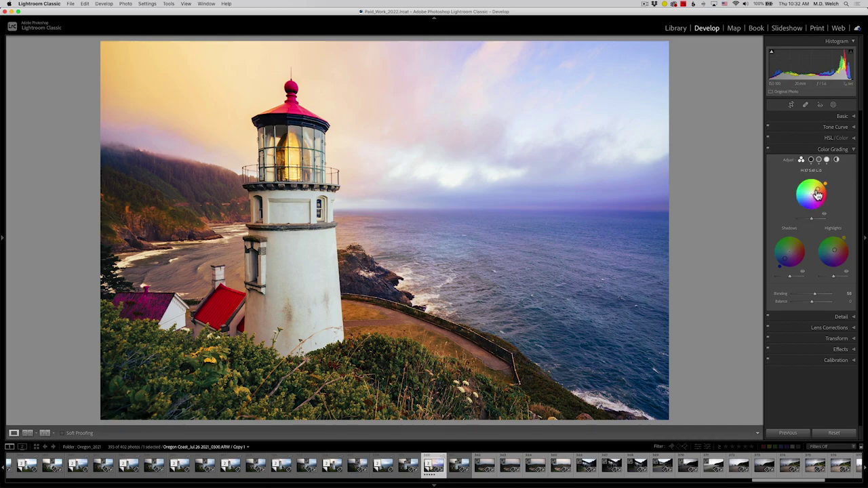
{"action": "left_click", "coordinate": [810, 159]}
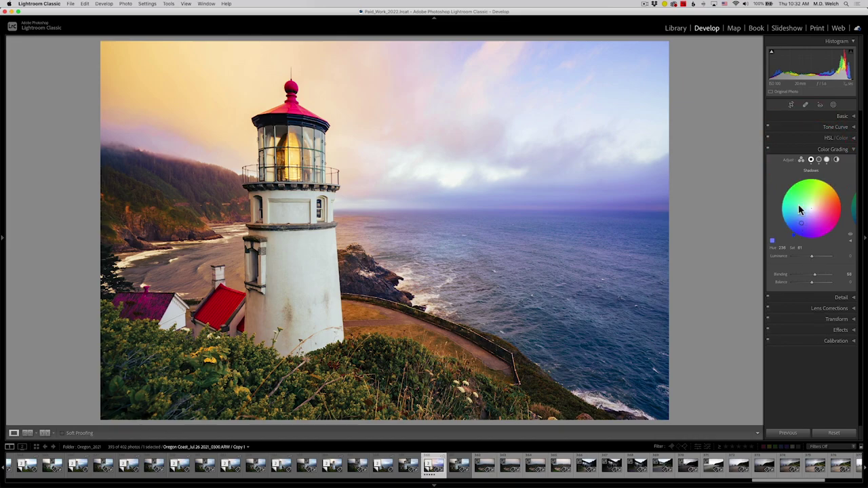
{"action": "key", "text": "super+Tab"}
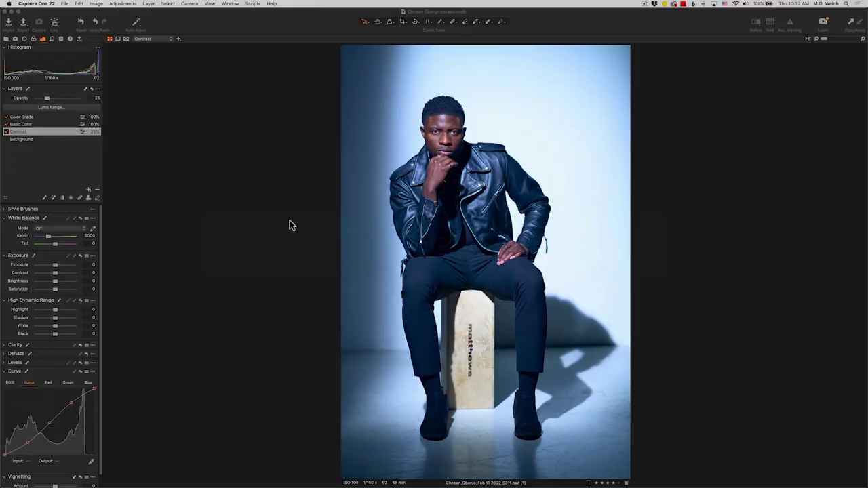
Select the Color Grade layer and drag its opacity slider to compare strengths.
{"action": "left_click", "coordinate": [42, 118]}
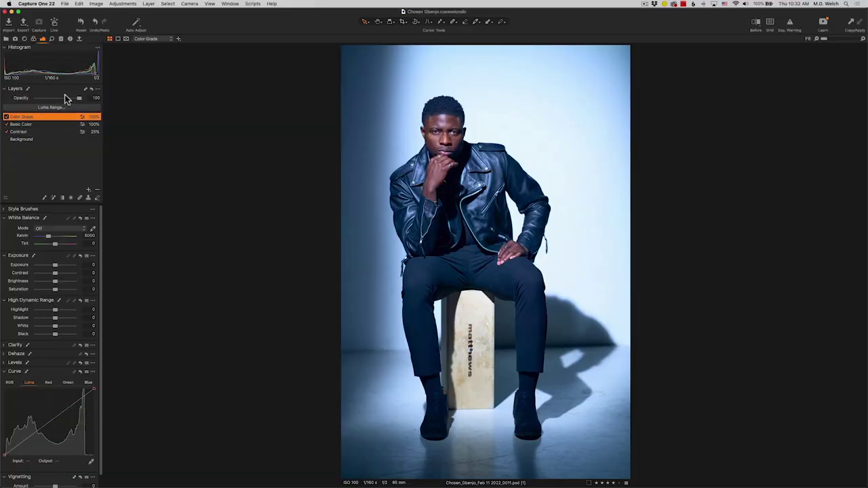
{"action": "mouse_move", "coordinate": [80, 98]}
{"action": "left_mouse_down"}
{"action": "mouse_move", "coordinate": [58, 100]}
{"action": "mouse_move", "coordinate": [94, 101]}
{"action": "left_mouse_up"}
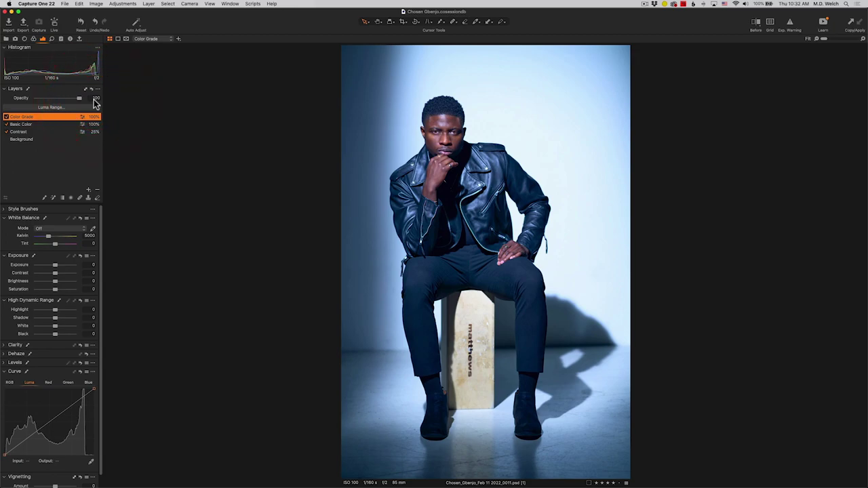